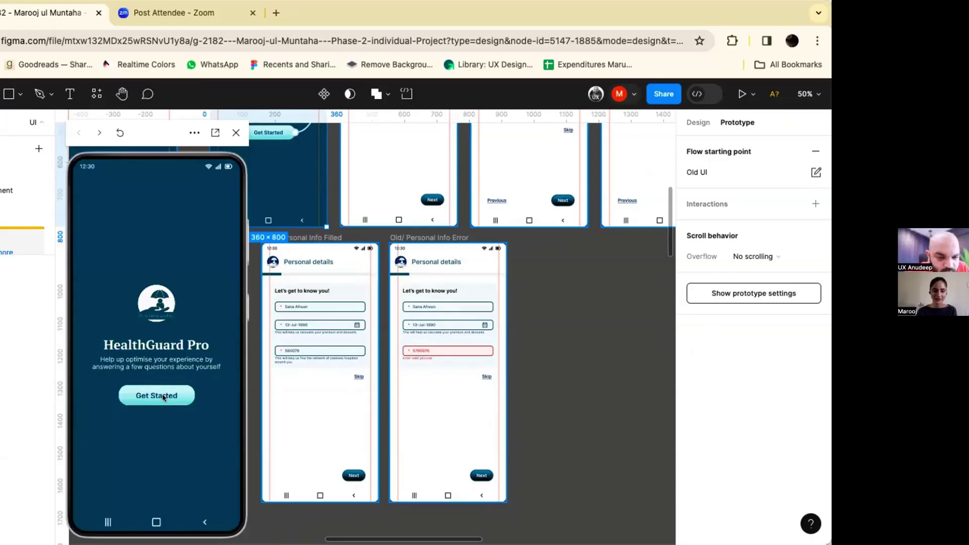
- Start the HealthGuard Pro prototype and test the Skip option on the Personal details screen, dismissing its prompt
{"action": "left_click", "coordinate": [162, 398]}
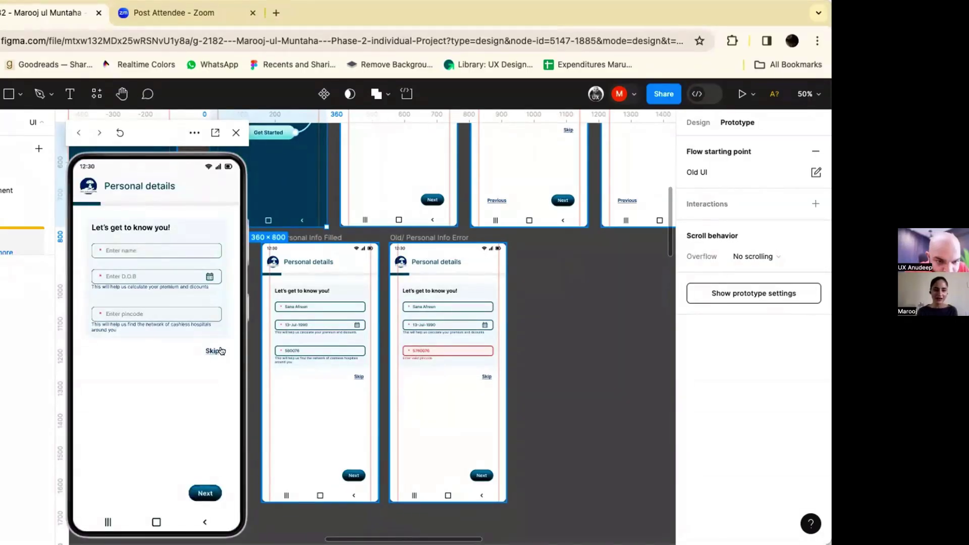
{"action": "left_click", "coordinate": [212, 352]}
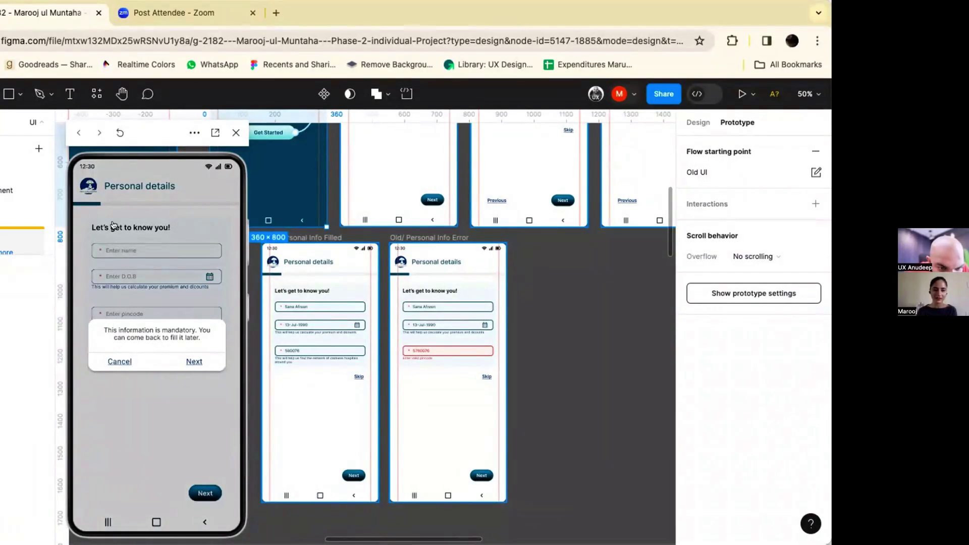
{"action": "left_click", "coordinate": [89, 186]}
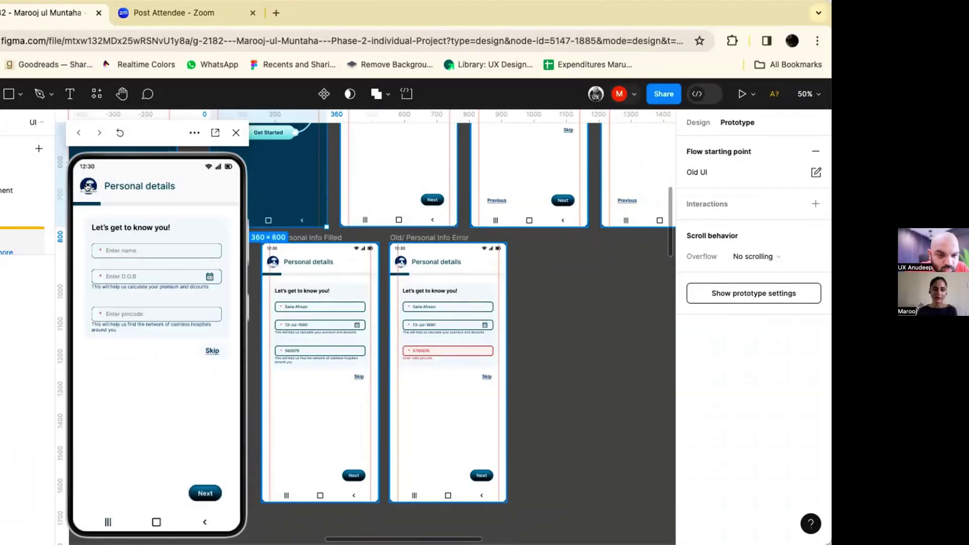
- Test the logo's exit prompt on the Personal details screen, dismiss it and advance to More about you
{"action": "left_click", "coordinate": [88, 187]}
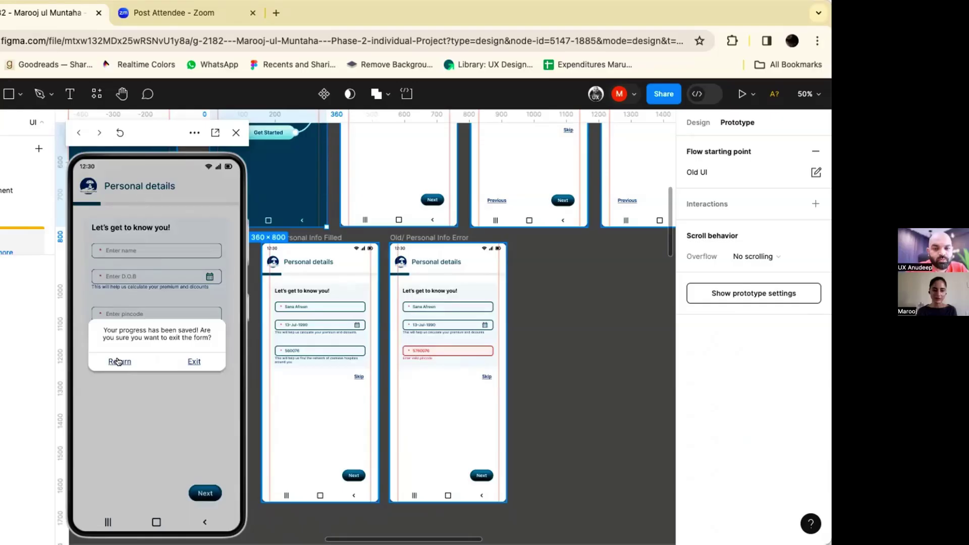
{"action": "left_click", "coordinate": [168, 300]}
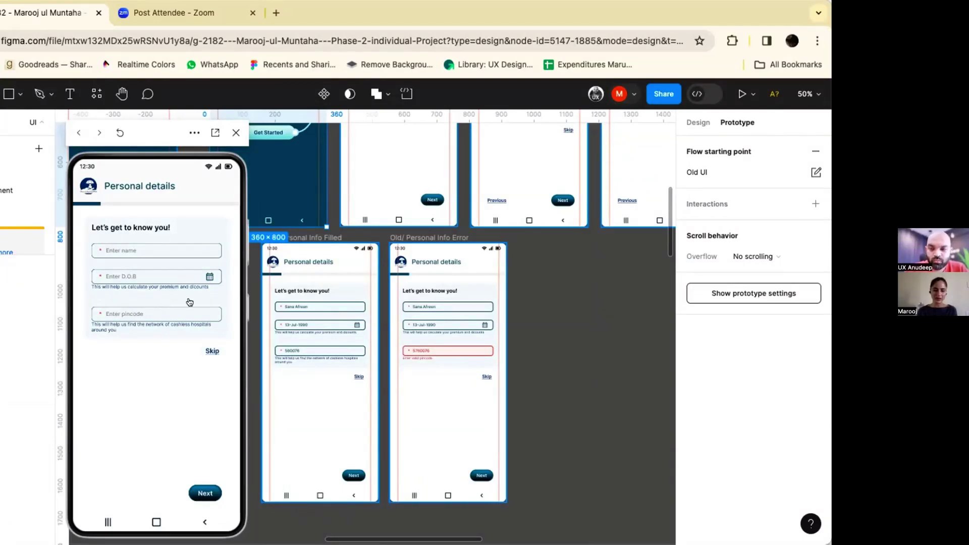
{"action": "left_click", "coordinate": [203, 487]}
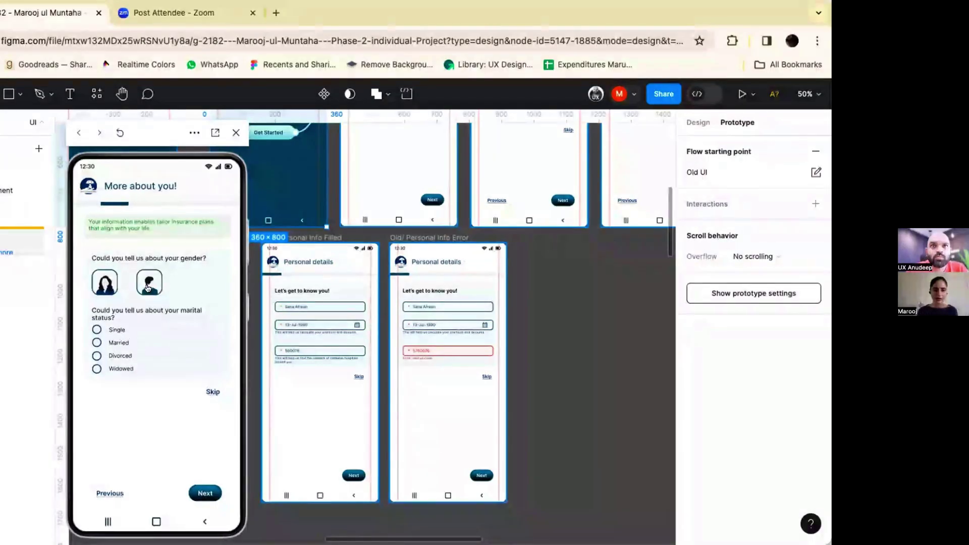
- Choose the male gender option and the Married marital status, and continue to the Finance profile screen
{"action": "left_click", "coordinate": [150, 286]}
{"action": "left_click", "coordinate": [151, 287]}
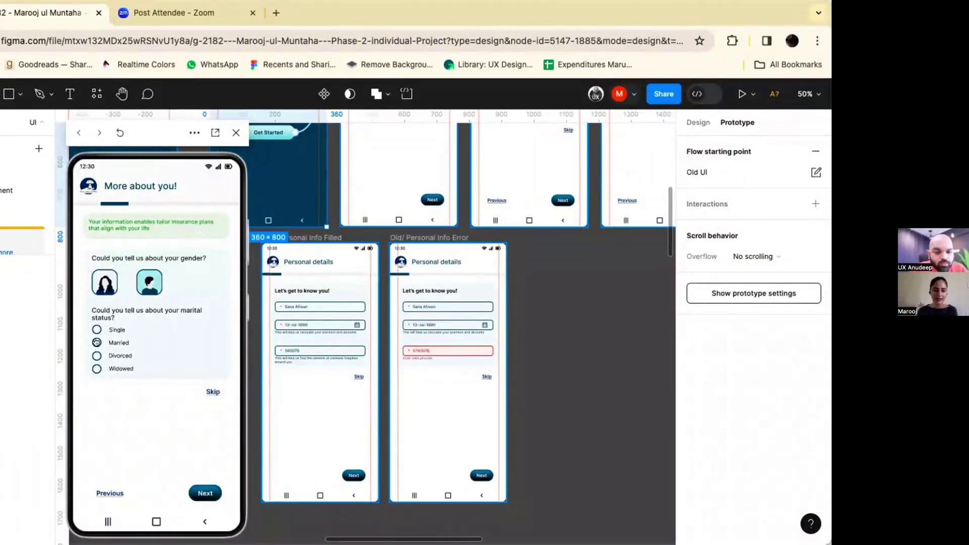
{"action": "left_click", "coordinate": [203, 490]}
{"action": "left_click", "coordinate": [202, 490]}
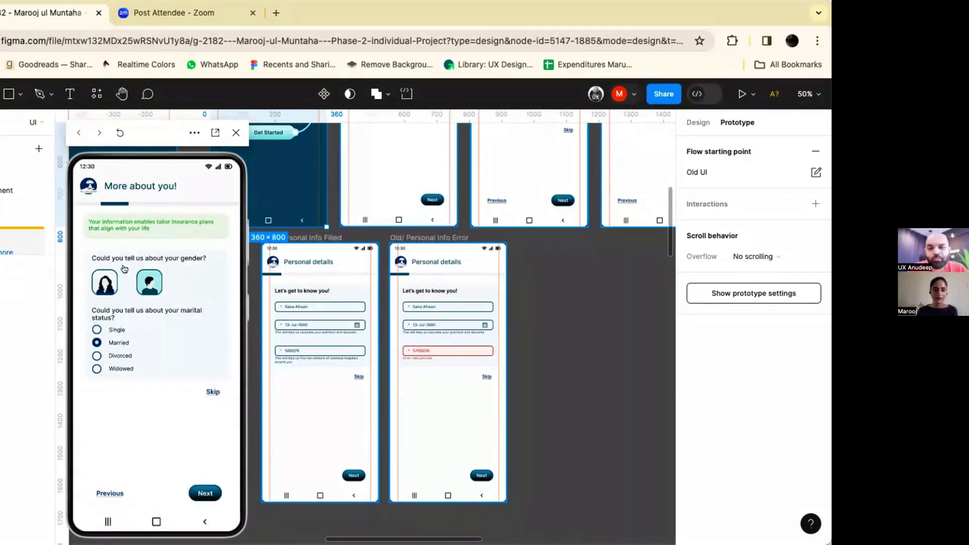
- Set the current employment status to Employed on the Finance profile screen
{"action": "left_click", "coordinate": [96, 240]}
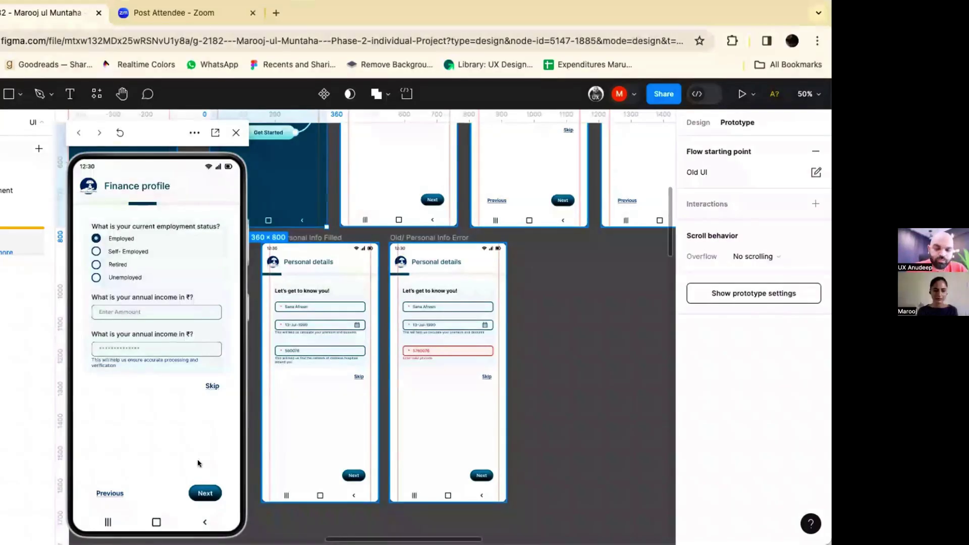
{"action": "left_click", "coordinate": [202, 487]}
{"action": "left_click", "coordinate": [202, 488]}
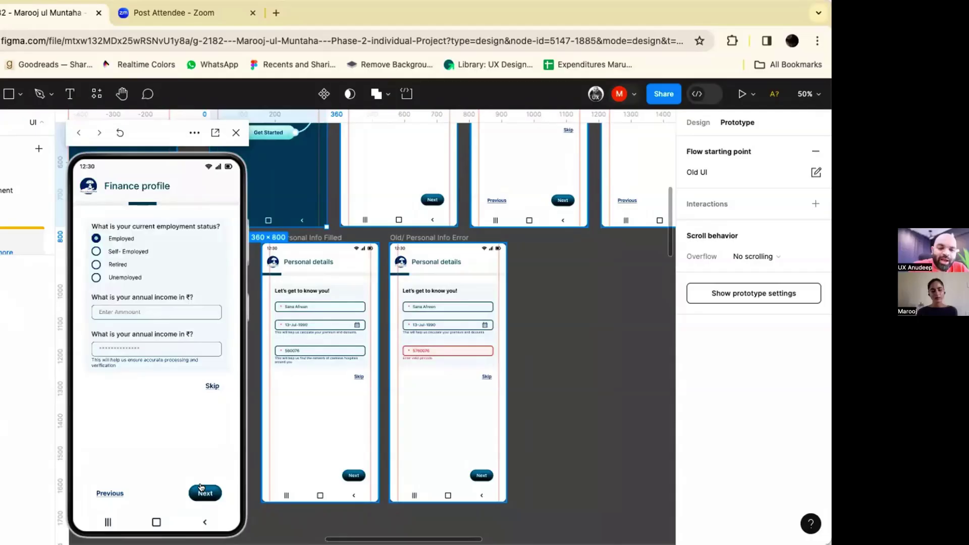
- Return to the More about you screen, and go forward again through Finance profile to Health profile
{"action": "left_click", "coordinate": [108, 493]}
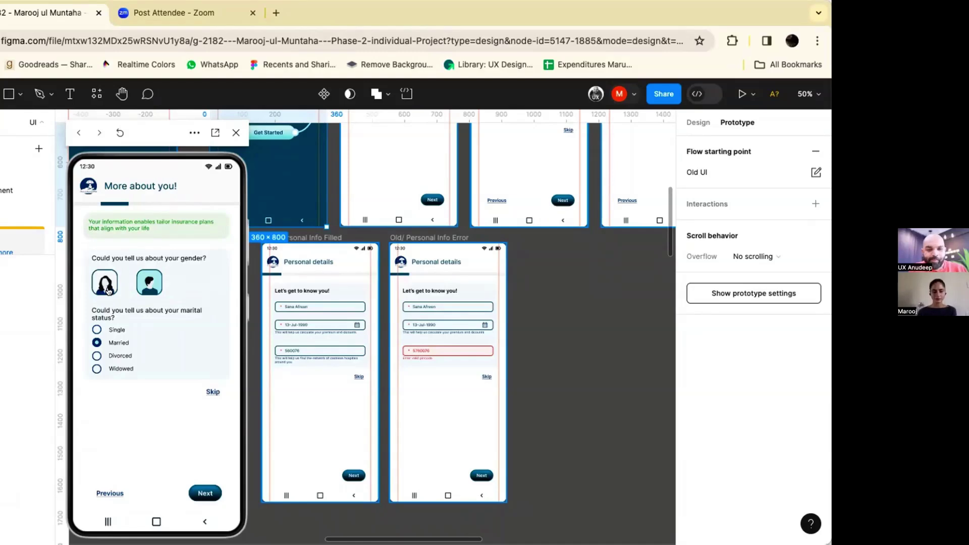
{"action": "left_click", "coordinate": [201, 490]}
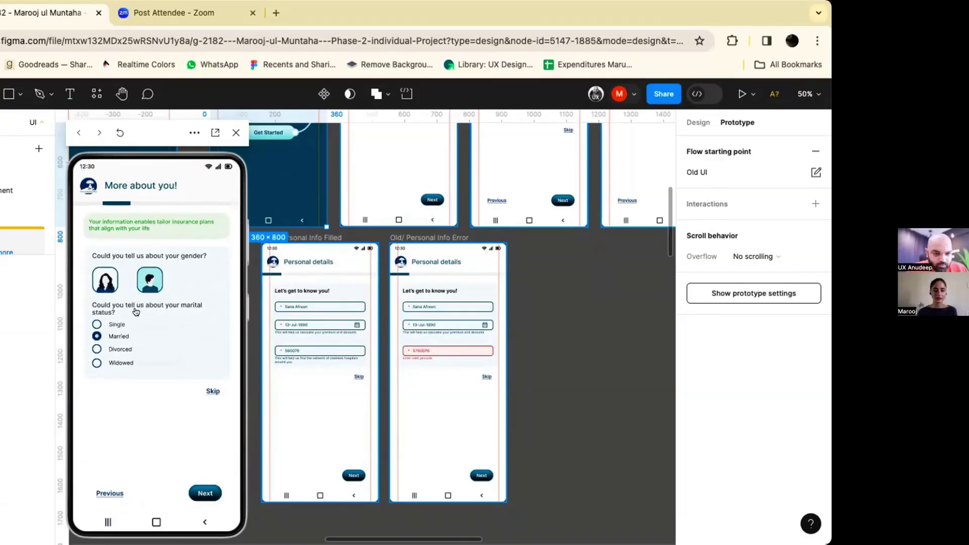
{"action": "left_click", "coordinate": [135, 312]}
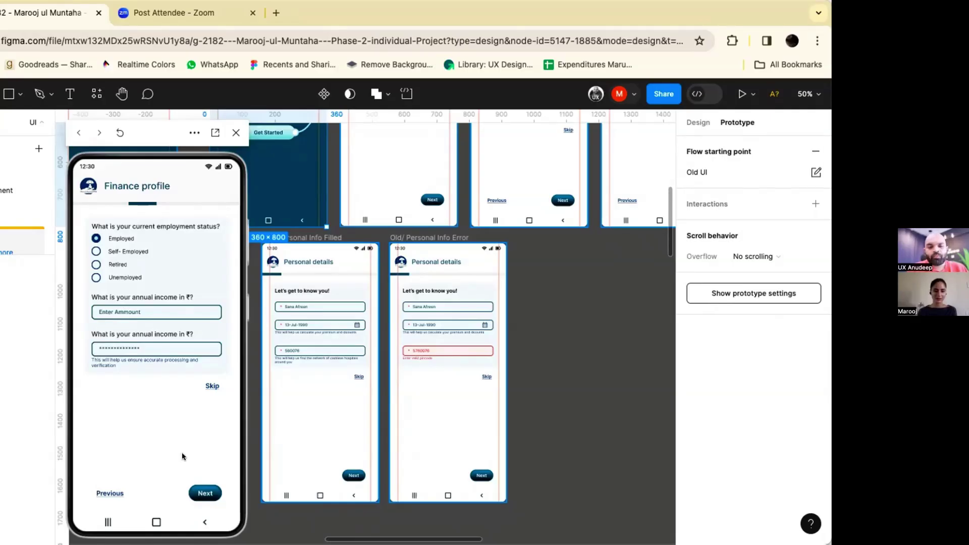
{"action": "left_click", "coordinate": [203, 492]}
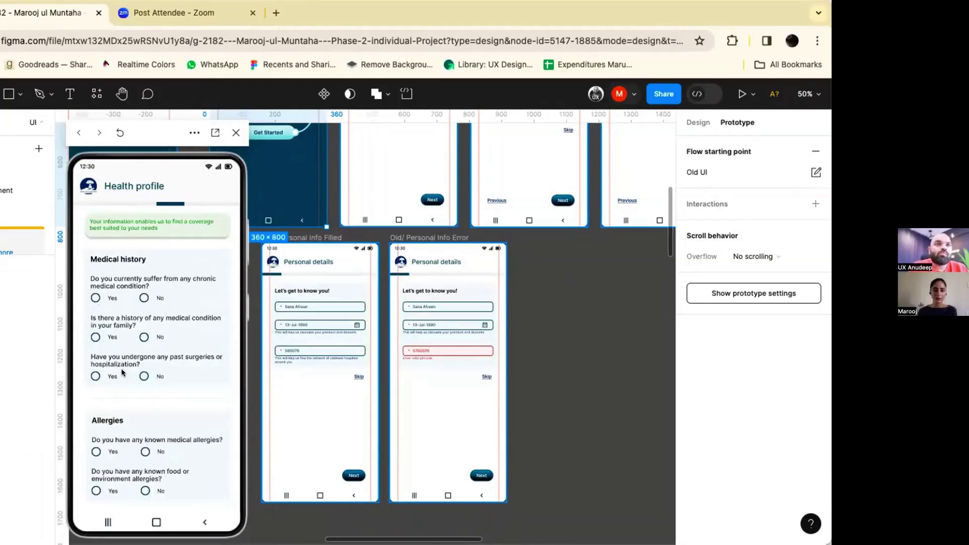
- Look through the Health profile questions and advance through Lifestyle profile to the end of Coverage preferences
{"action": "scroll", "coordinate": [121, 373], "scroll_direction": "down", "scroll_amount": 3}
{"action": "scroll", "coordinate": [173, 411], "scroll_direction": "down", "scroll_amount": 2}
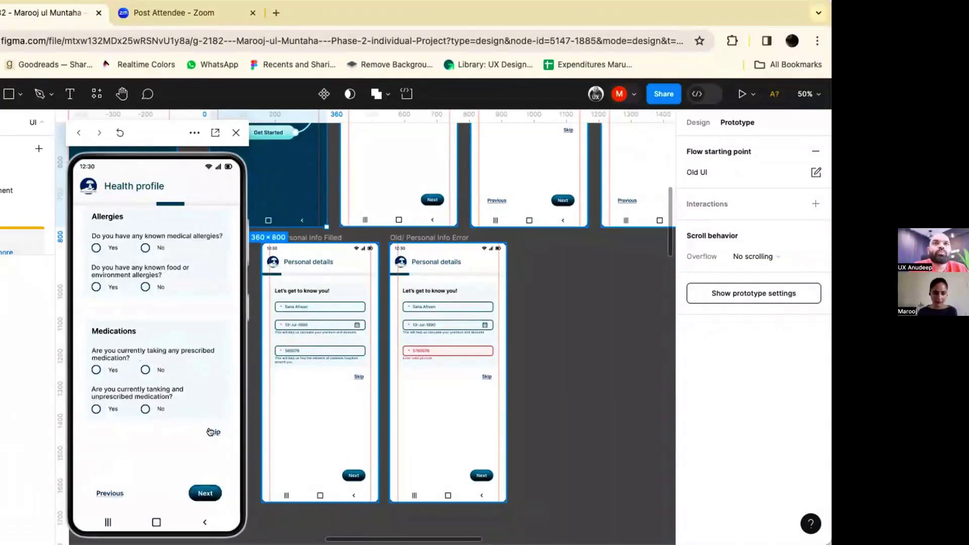
{"action": "scroll", "coordinate": [207, 356], "scroll_direction": "up", "scroll_amount": 5}
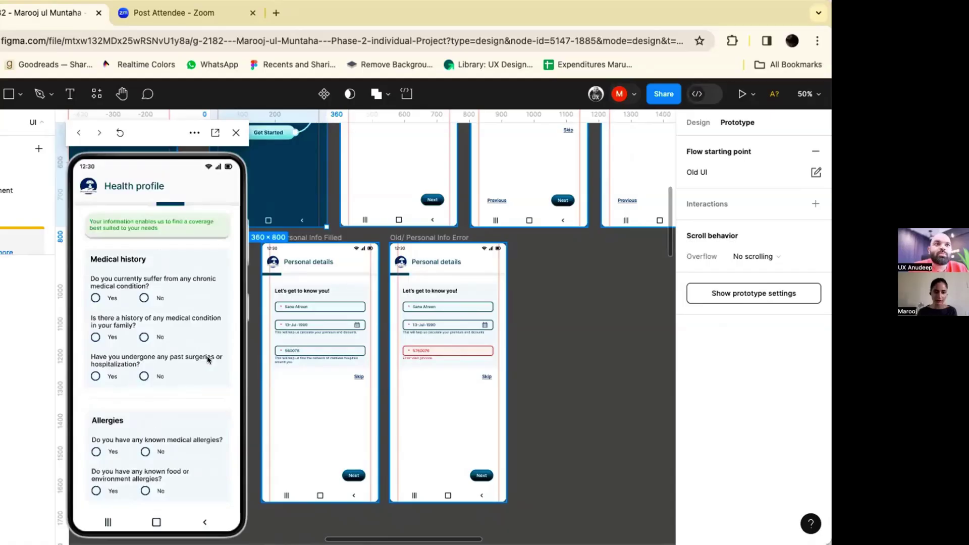
{"action": "scroll", "coordinate": [207, 356], "scroll_direction": "down", "scroll_amount": 5}
{"action": "left_click", "coordinate": [198, 488]}
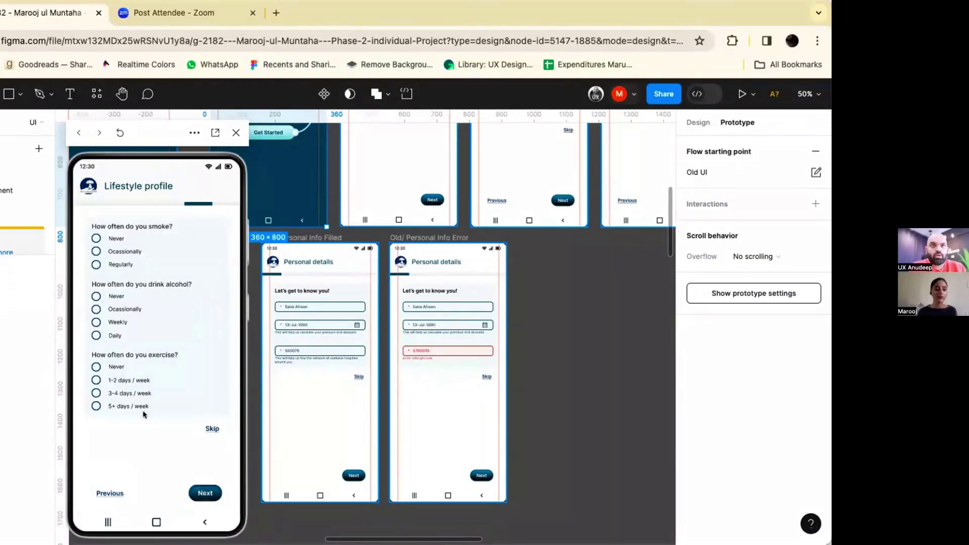
{"action": "left_click", "coordinate": [112, 439]}
{"action": "scroll", "coordinate": [106, 496], "scroll_direction": "down", "scroll_amount": 5}
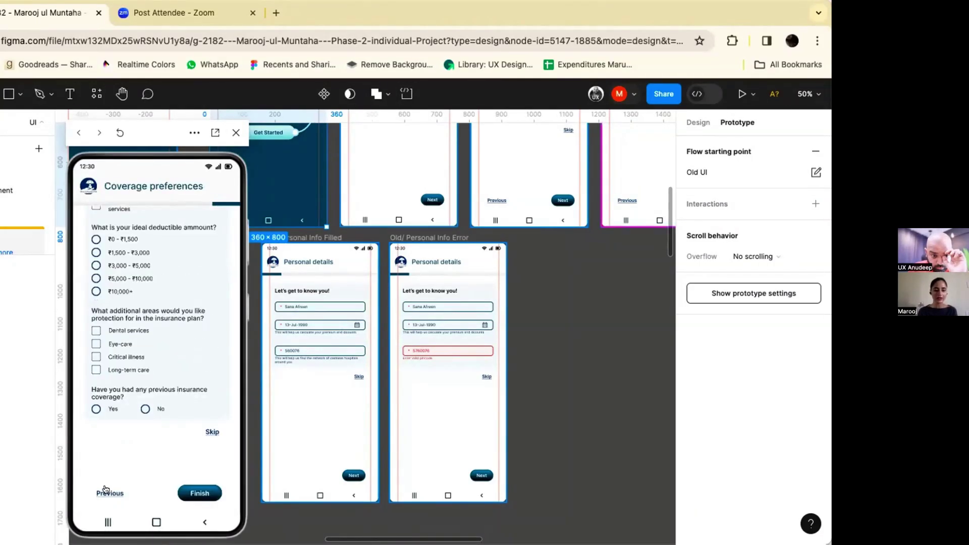
- Go back from Coverage preferences to Health profile, look over its questions and return to the earlier onboarding screens
{"action": "left_click", "coordinate": [106, 492]}
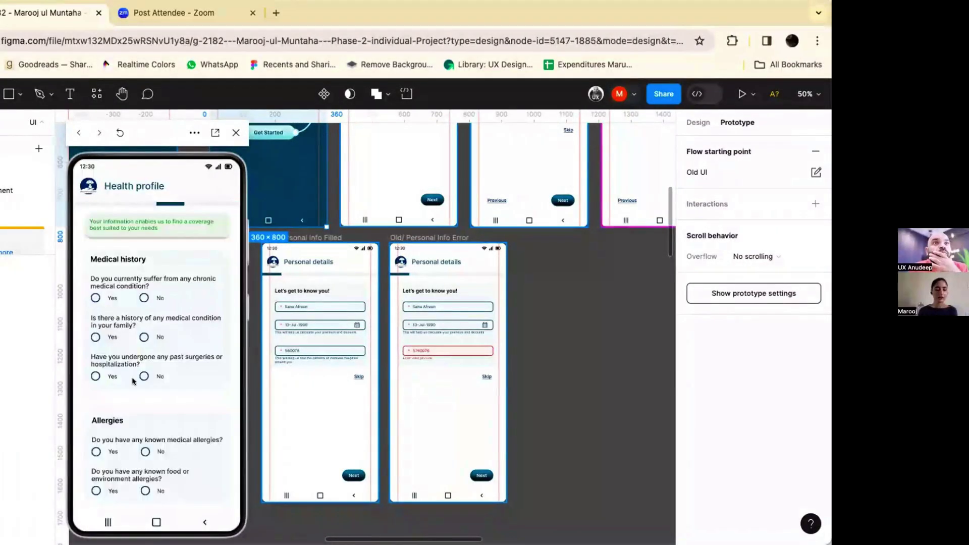
{"action": "scroll", "coordinate": [134, 381], "scroll_direction": "down", "scroll_amount": 3}
{"action": "scroll", "coordinate": [115, 484], "scroll_direction": "down", "scroll_amount": 1}
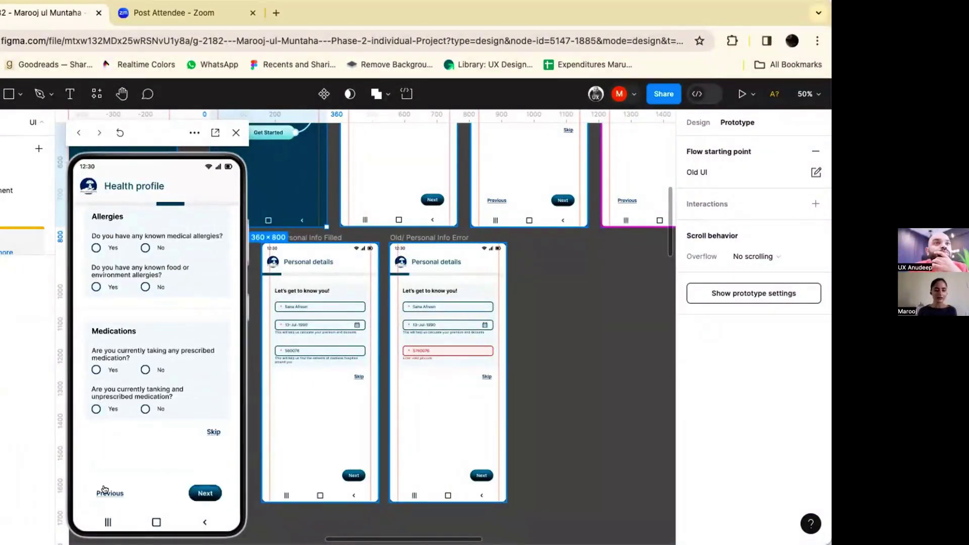
{"action": "left_click", "coordinate": [104, 489]}
{"action": "left_click", "coordinate": [104, 489]}
{"action": "left_click", "coordinate": [104, 489]}
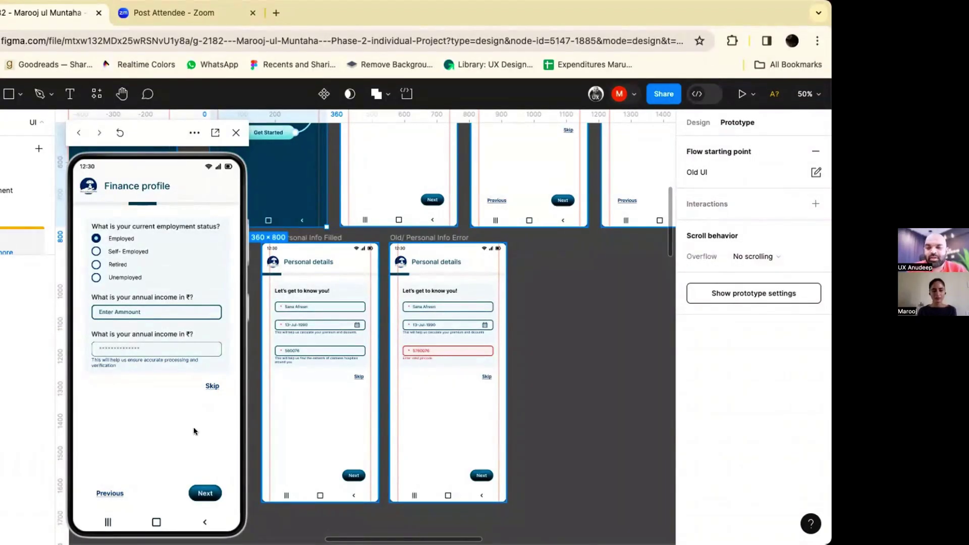
- Advance to Health profile, answer Yes to the chronic condition question and check Type 2 Diabetes and Hypertension
{"action": "left_click", "coordinate": [198, 488]}
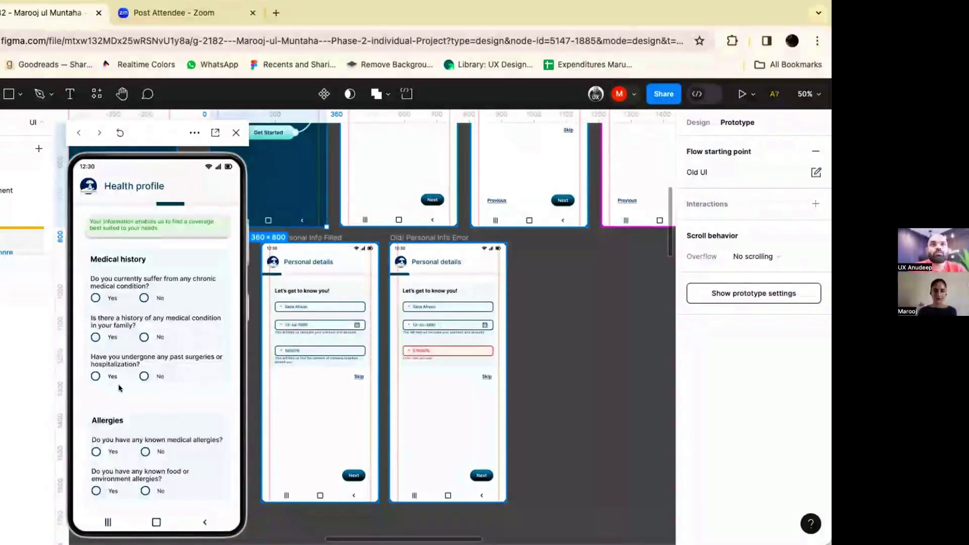
{"action": "scroll", "coordinate": [134, 434], "scroll_direction": "down", "scroll_amount": 3}
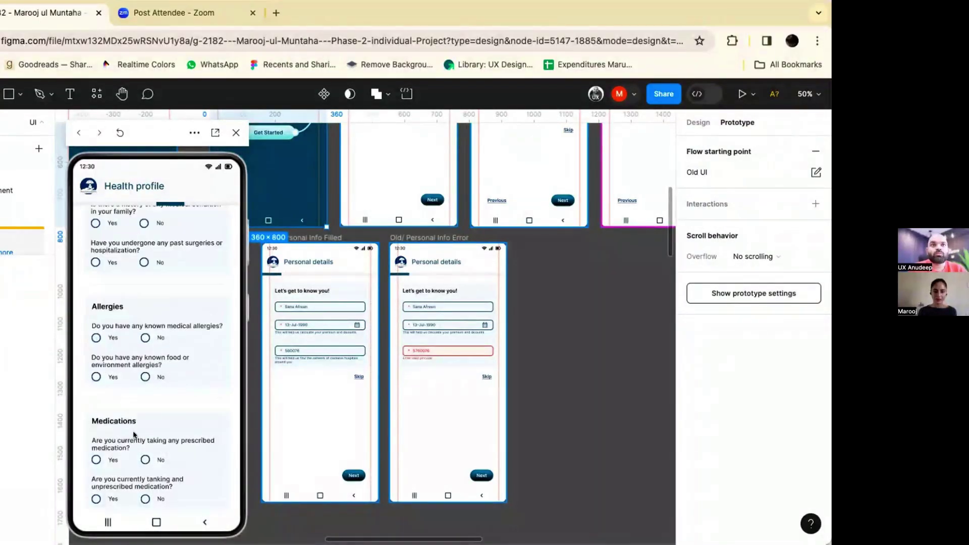
{"action": "scroll", "coordinate": [93, 301], "scroll_direction": "up", "scroll_amount": 3}
{"action": "left_click", "coordinate": [96, 298]}
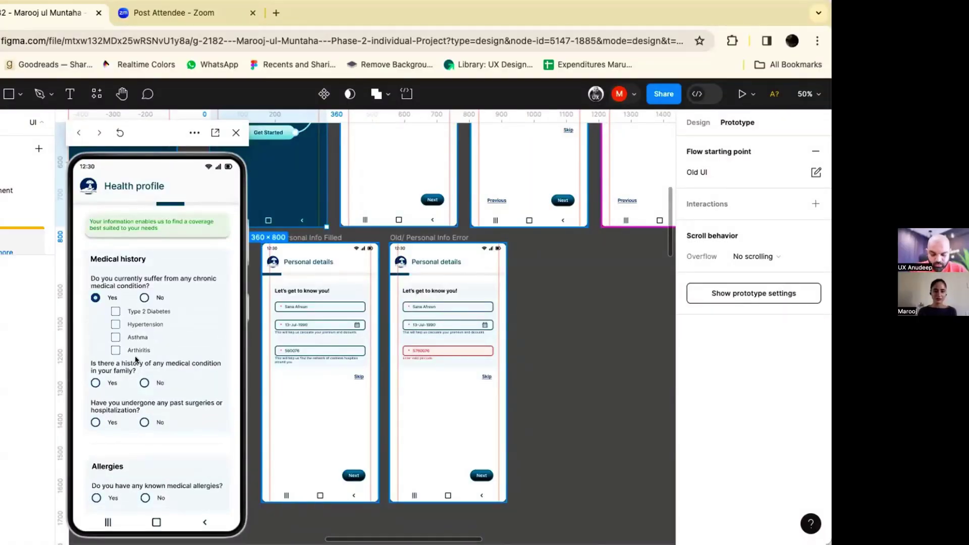
{"action": "left_click", "coordinate": [96, 298]}
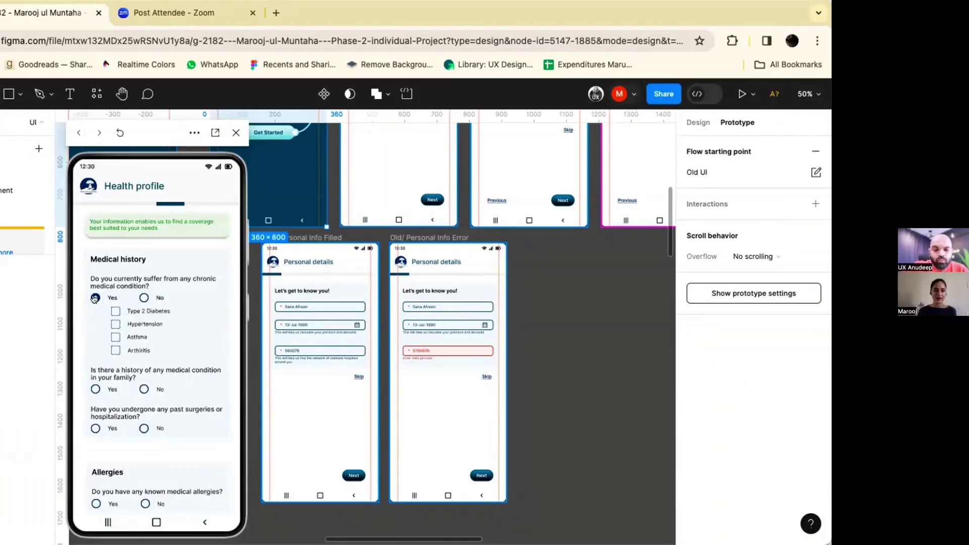
{"action": "left_click", "coordinate": [129, 318]}
{"action": "left_click", "coordinate": [94, 299]}
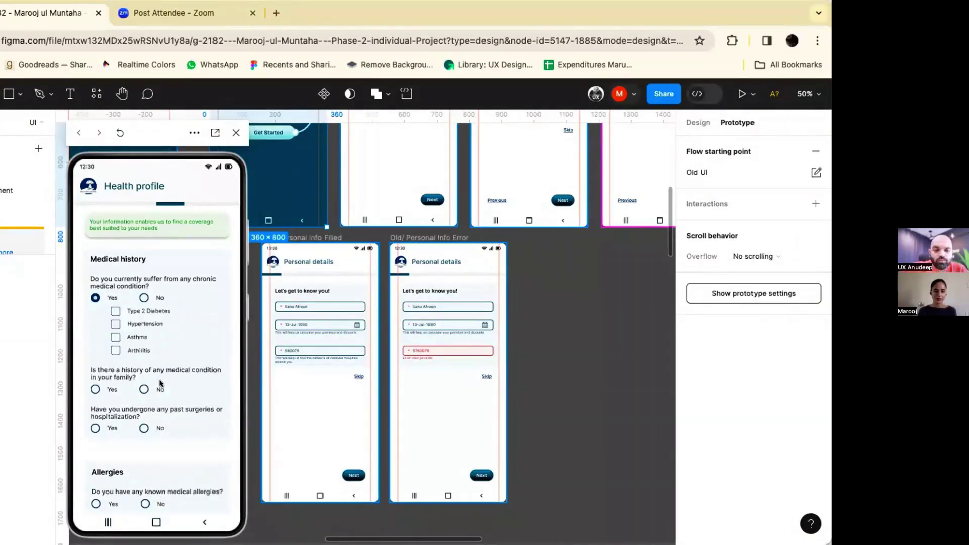
{"action": "left_click", "coordinate": [113, 310]}
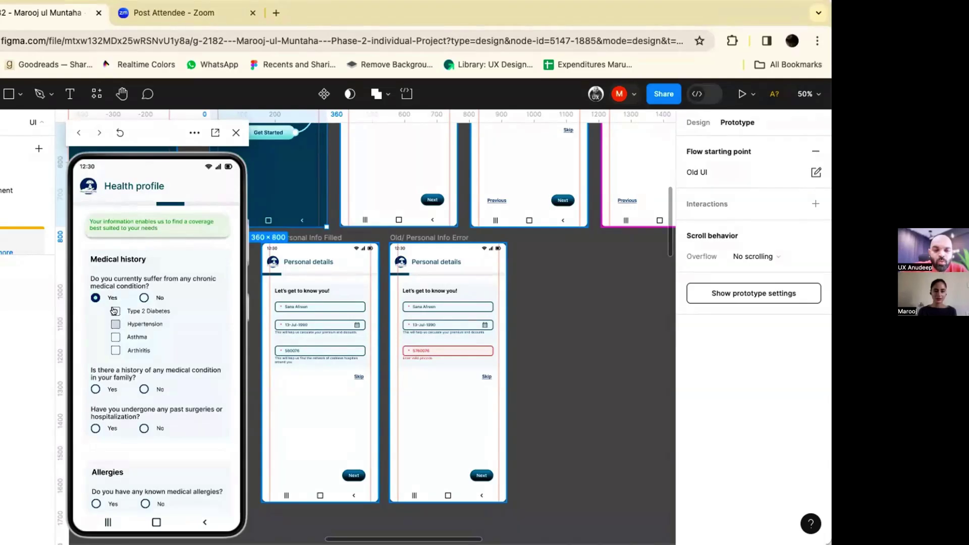
- Try Yes for family medical history, and answer No to medical allergies and Yes to food or environment allergies
{"action": "left_click", "coordinate": [95, 389]}
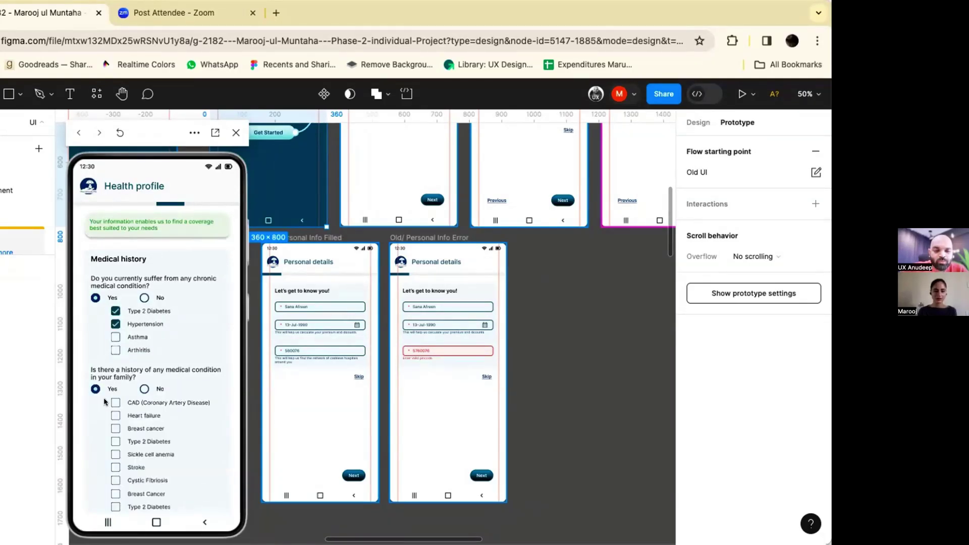
{"action": "scroll", "coordinate": [145, 298], "scroll_direction": "down", "scroll_amount": 10}
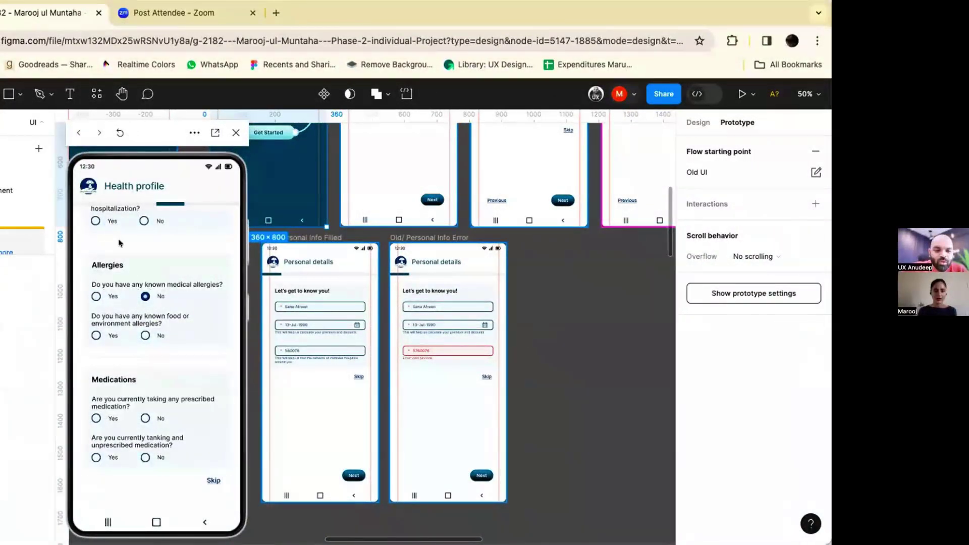
{"action": "scroll", "coordinate": [121, 243], "scroll_direction": "up", "scroll_amount": 5}
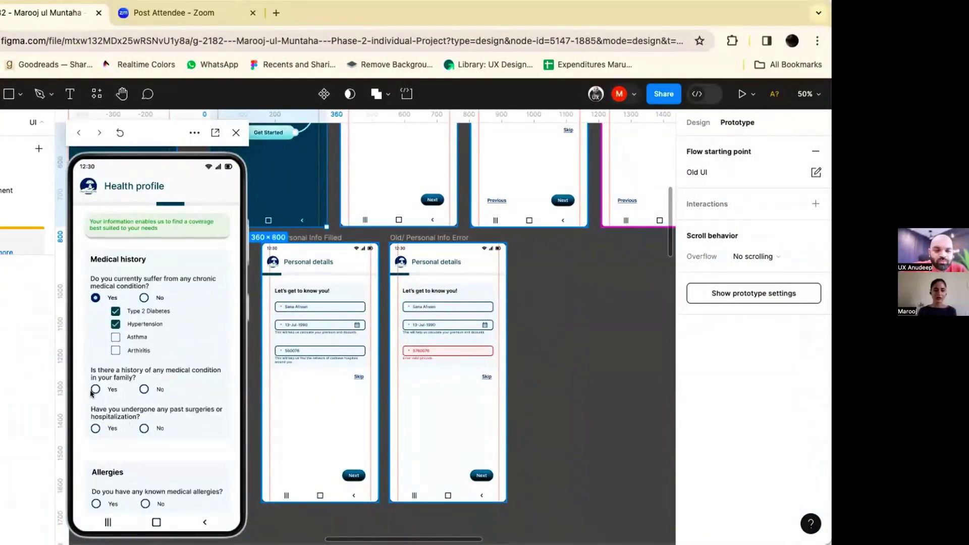
{"action": "scroll", "coordinate": [109, 323], "scroll_direction": "down", "scroll_amount": 5}
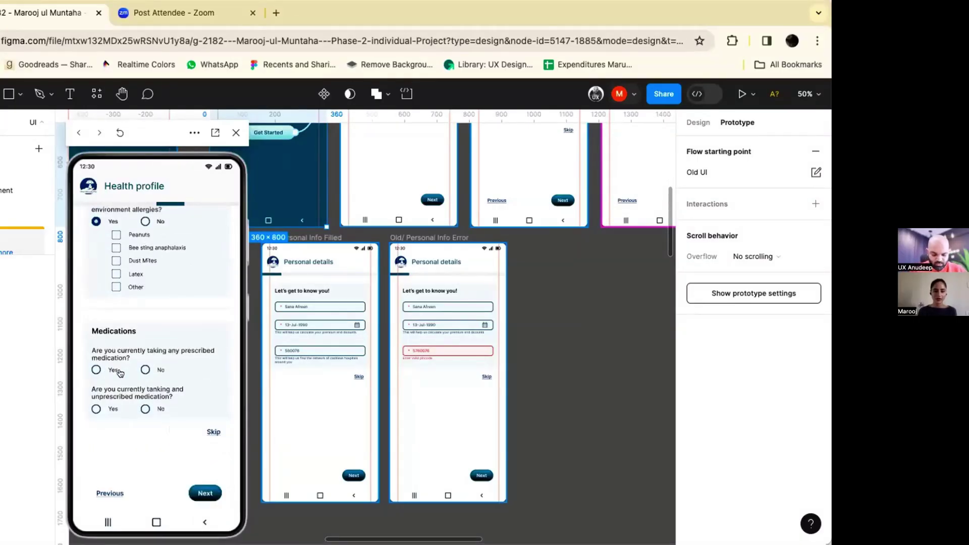
- Answer No to prescribed medication and Yes to unprescribed medication, and try adding another medication entry
{"action": "left_click", "coordinate": [96, 370]}
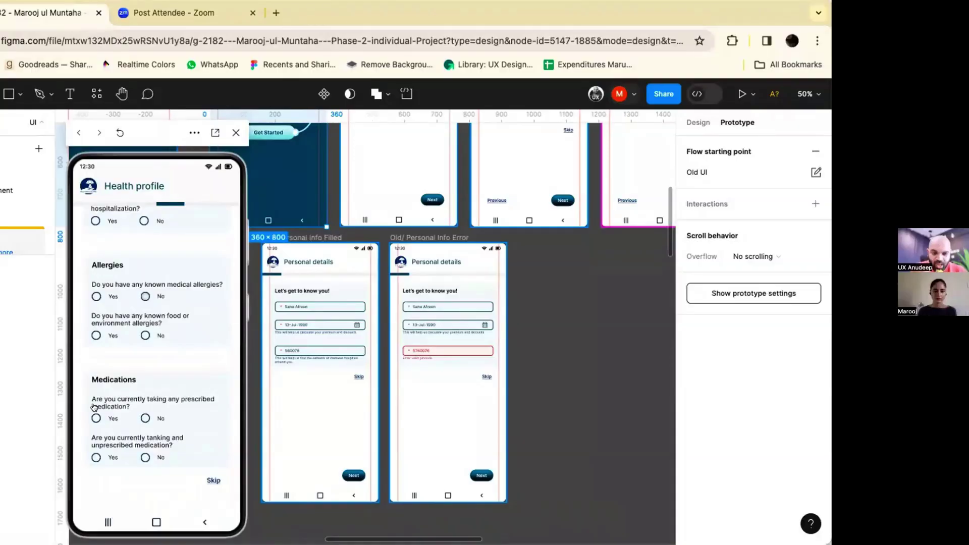
{"action": "left_click", "coordinate": [94, 408]}
{"action": "left_click", "coordinate": [96, 409]}
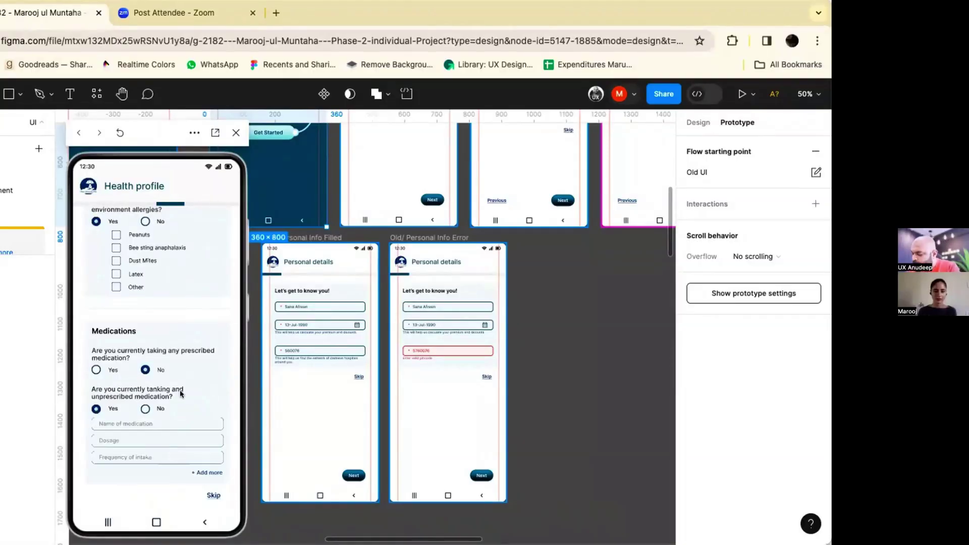
{"action": "scroll", "coordinate": [211, 432], "scroll_direction": "down", "scroll_amount": 2}
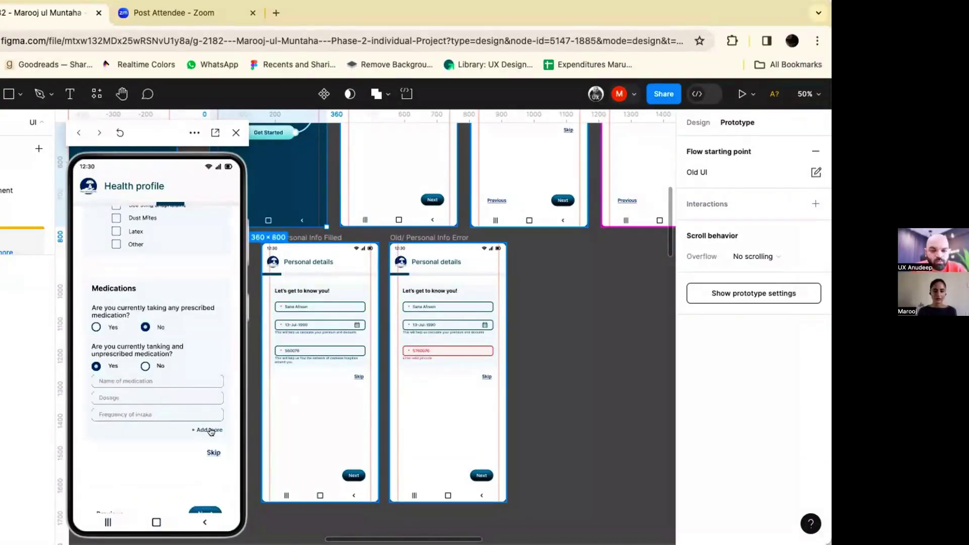
{"action": "scroll", "coordinate": [205, 409], "scroll_direction": "down", "scroll_amount": 1}
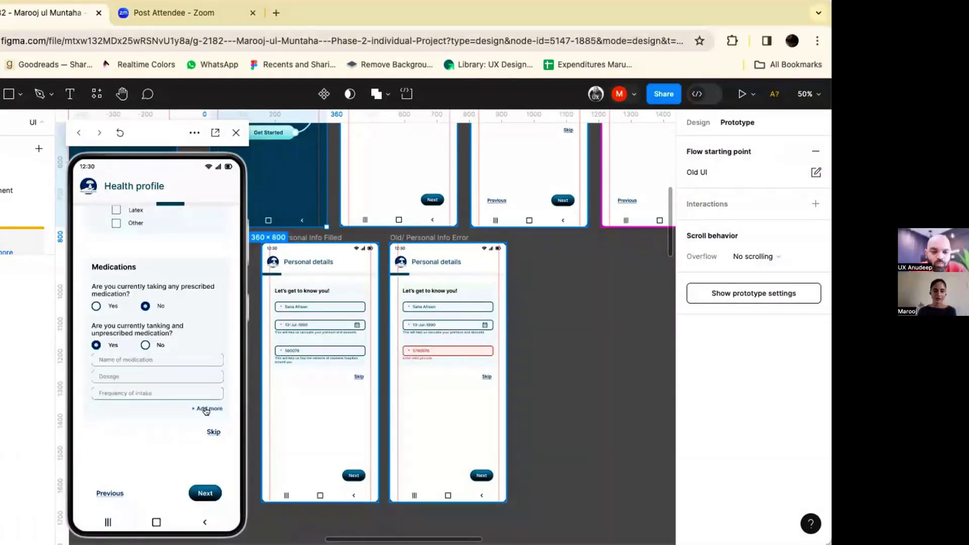
{"action": "left_click", "coordinate": [206, 410]}
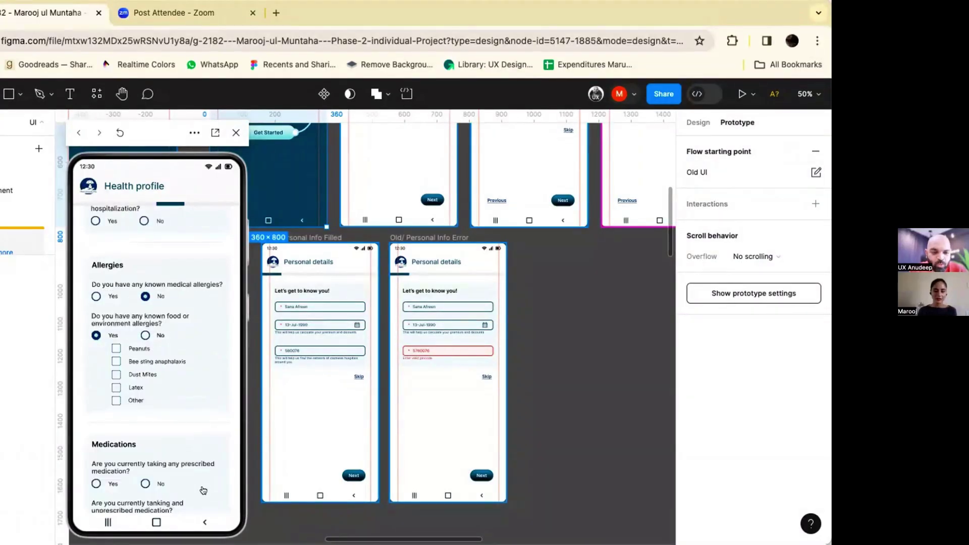
- Advance from Health profile to Lifestyle profile and answer Regularly to the smoking question
{"action": "scroll", "coordinate": [204, 490], "scroll_direction": "down", "scroll_amount": 5}
{"action": "left_click", "coordinate": [205, 489]}
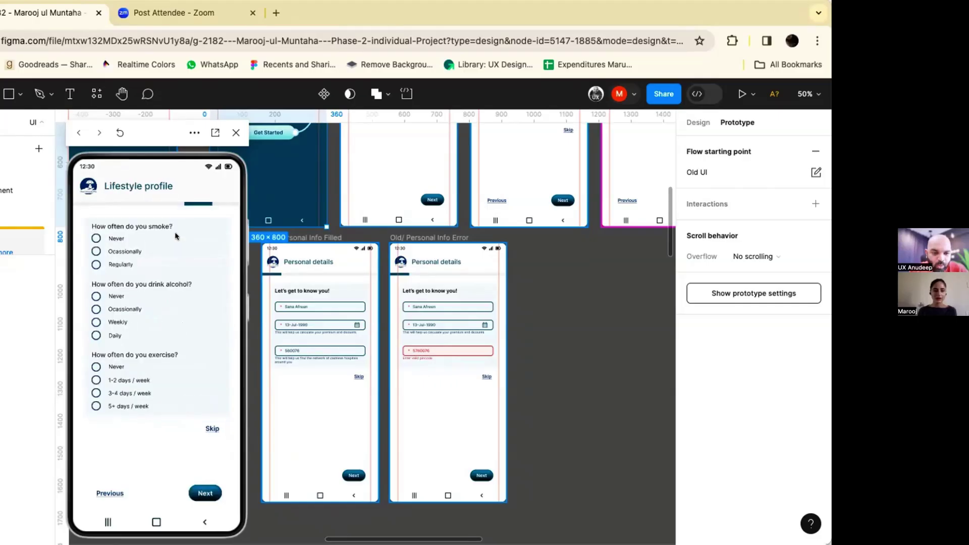
{"action": "key", "text": "Left"}
{"action": "key", "text": "Right"}
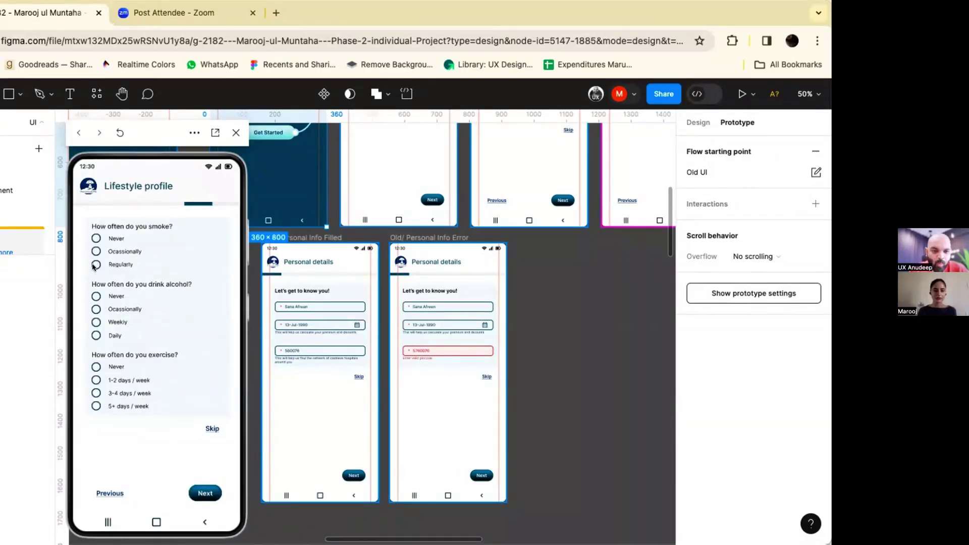
{"action": "left_click", "coordinate": [94, 265]}
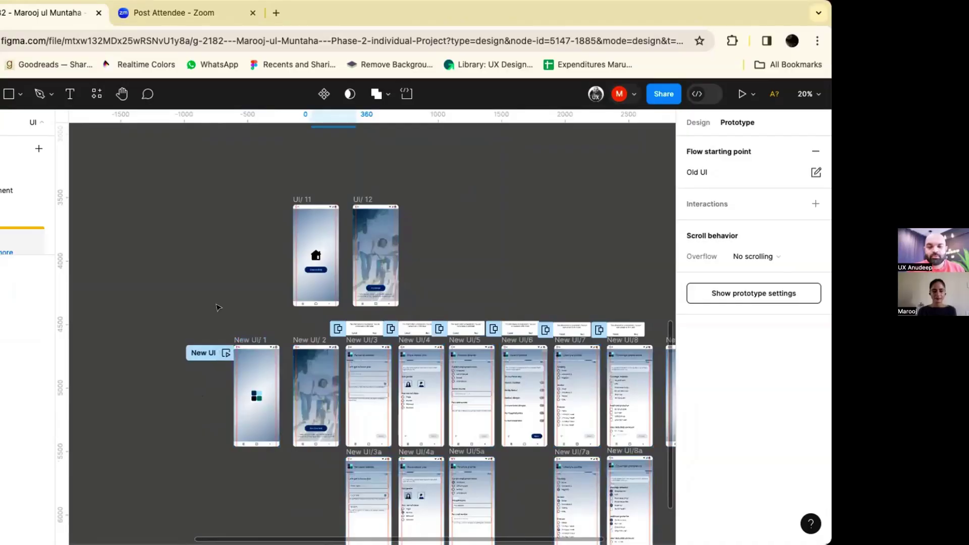
- Start the New UI prototype flow and proceed to Personal details, activating the name field
{"action": "scroll", "coordinate": [216, 303], "scroll_direction": "down", "scroll_amount": 2}
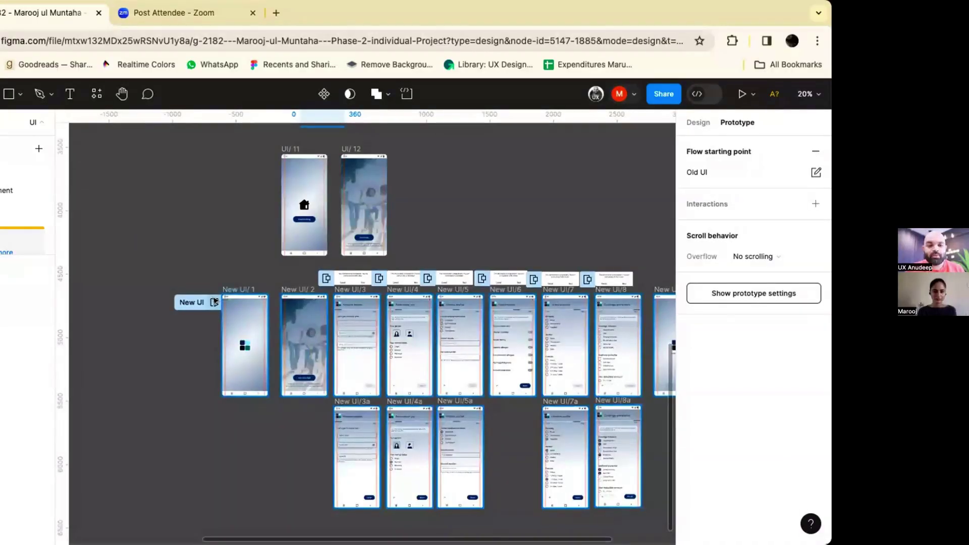
{"action": "left_click", "coordinate": [214, 300]}
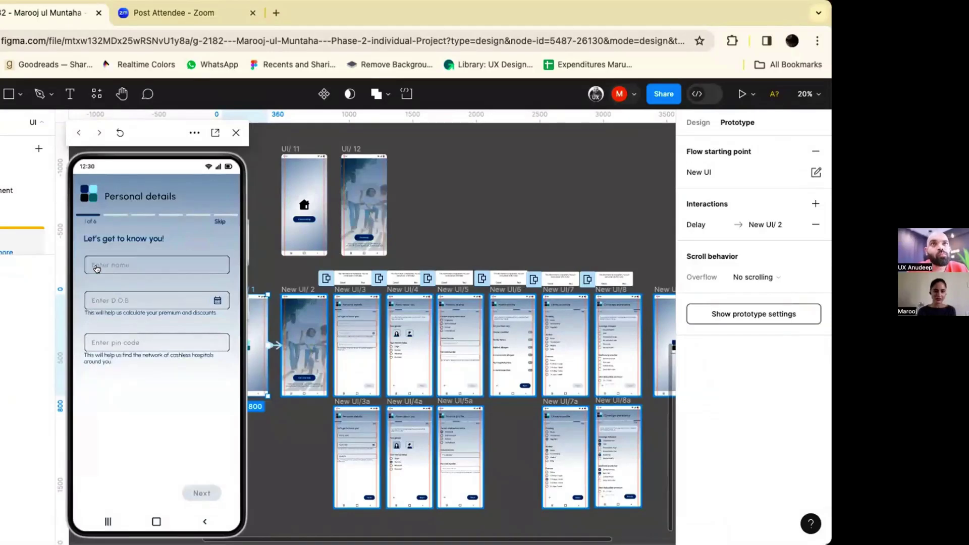
{"action": "left_click", "coordinate": [115, 268]}
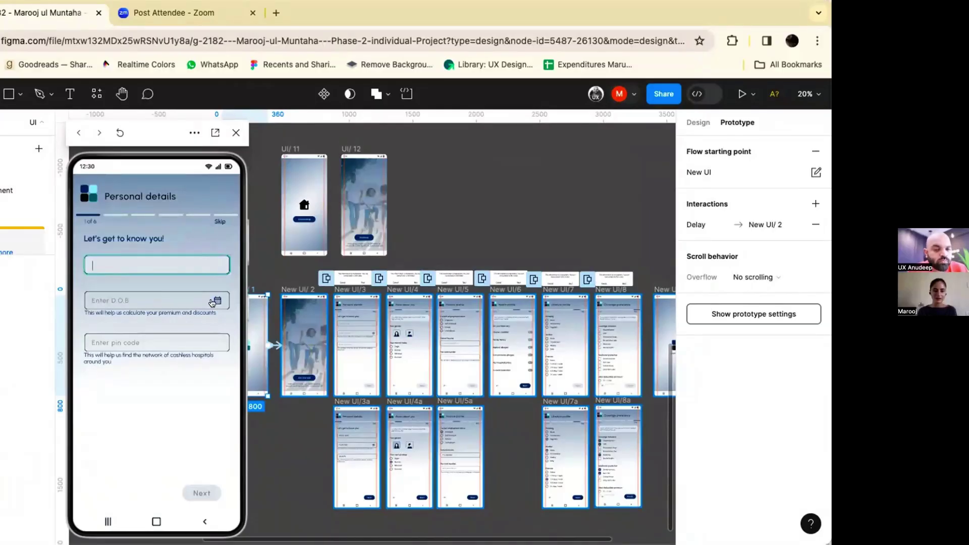
- Try the date of birth picker, fill in the personal details and continue to More about you
{"action": "left_click", "coordinate": [155, 336]}
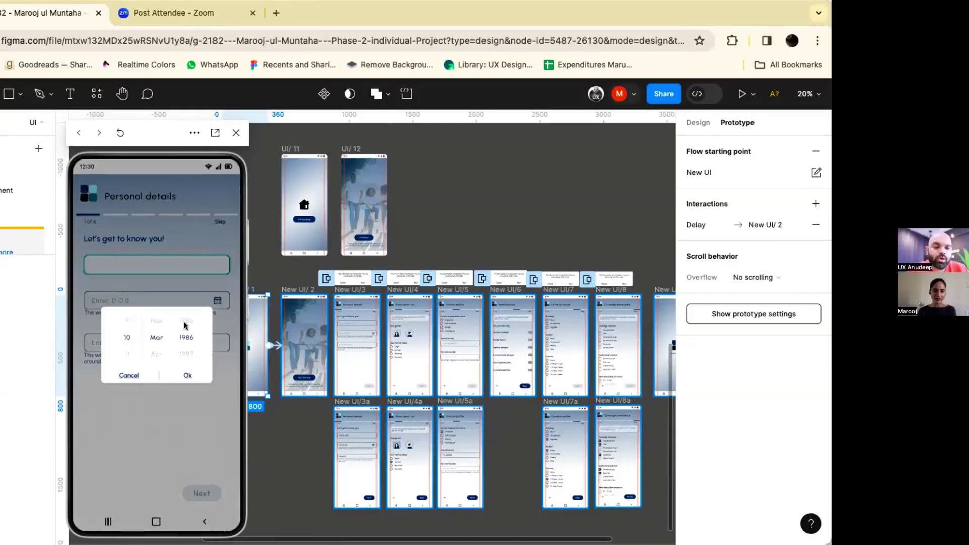
{"action": "left_click", "coordinate": [180, 434]}
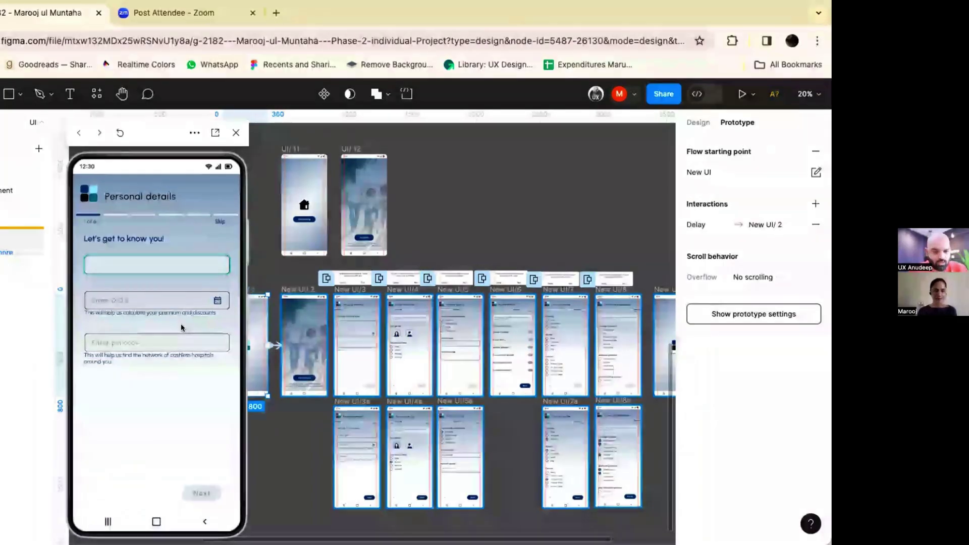
{"action": "left_click", "coordinate": [115, 338]}
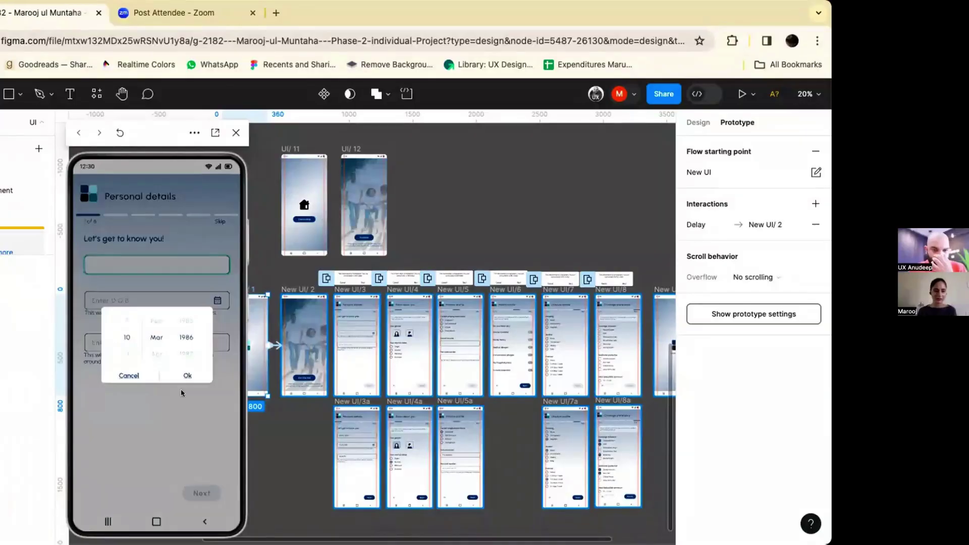
{"action": "left_click", "coordinate": [188, 376]}
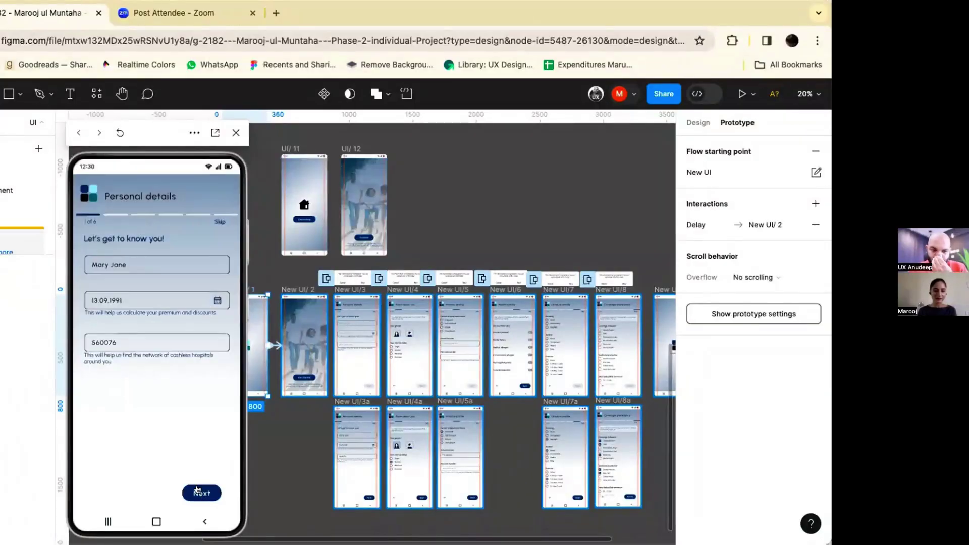
{"action": "left_click", "coordinate": [202, 492]}
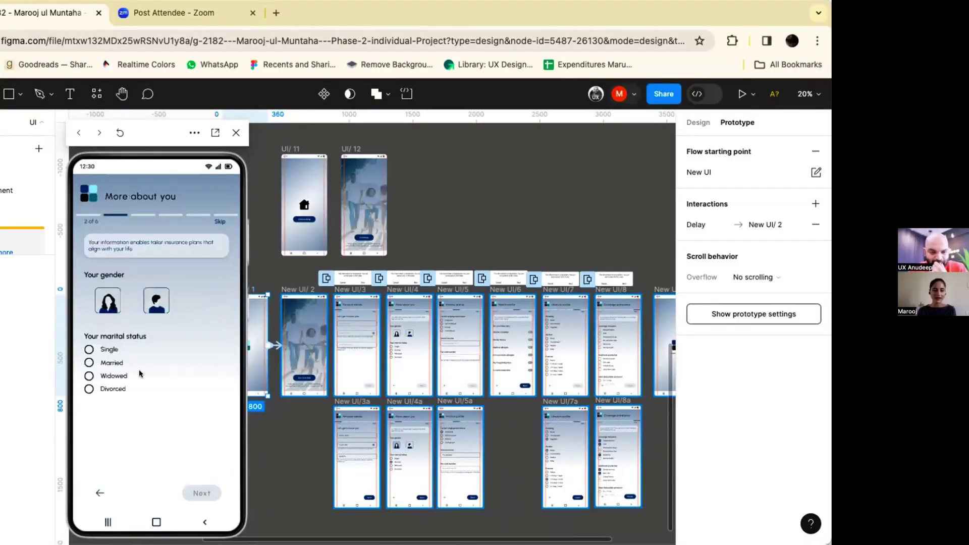
- Set the marital status to Single, try the female gender option and return to Personal details
{"action": "left_click", "coordinate": [88, 349]}
{"action": "left_click", "coordinate": [101, 300]}
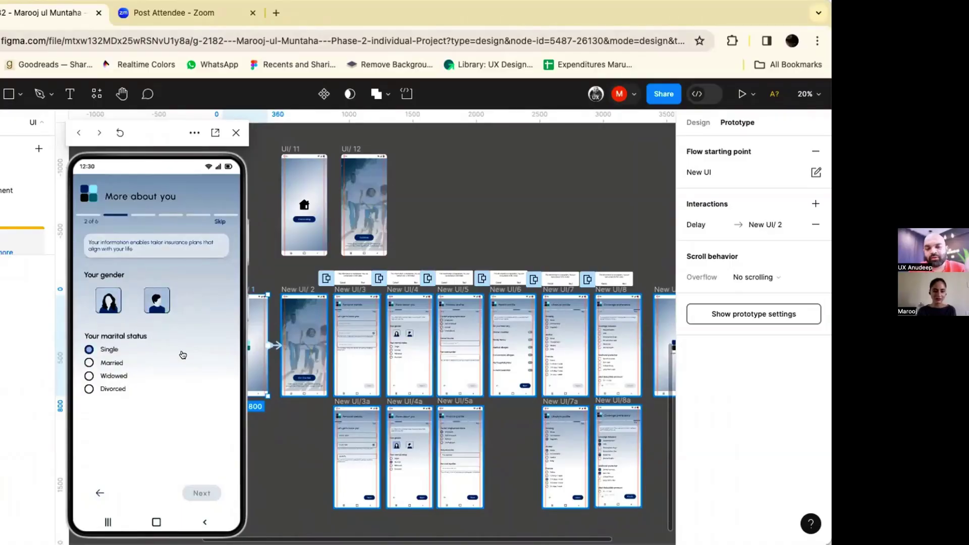
{"action": "key", "text": "Left"}
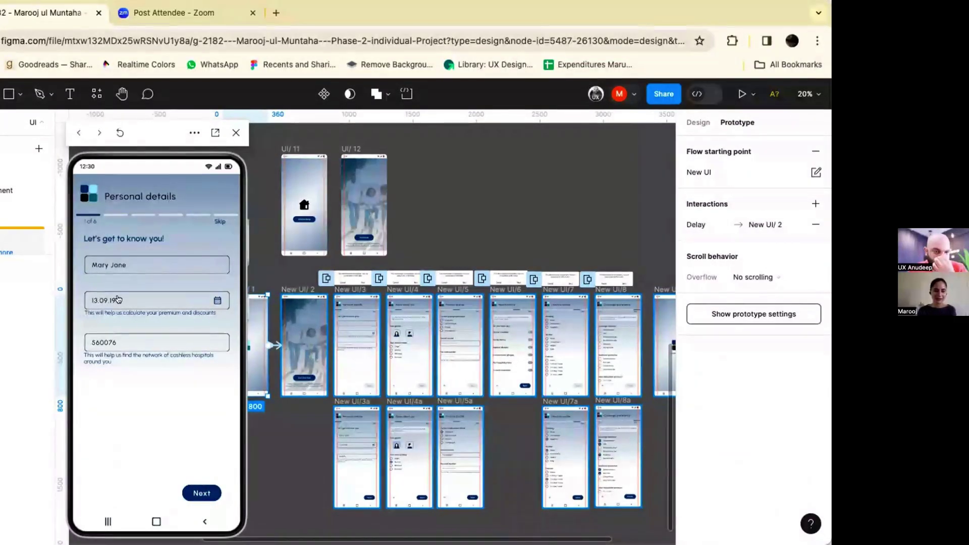
- Reopen More about you, try the male gender option and switch the marital status between Widowed, Single and Divorced
{"action": "left_click", "coordinate": [161, 302]}
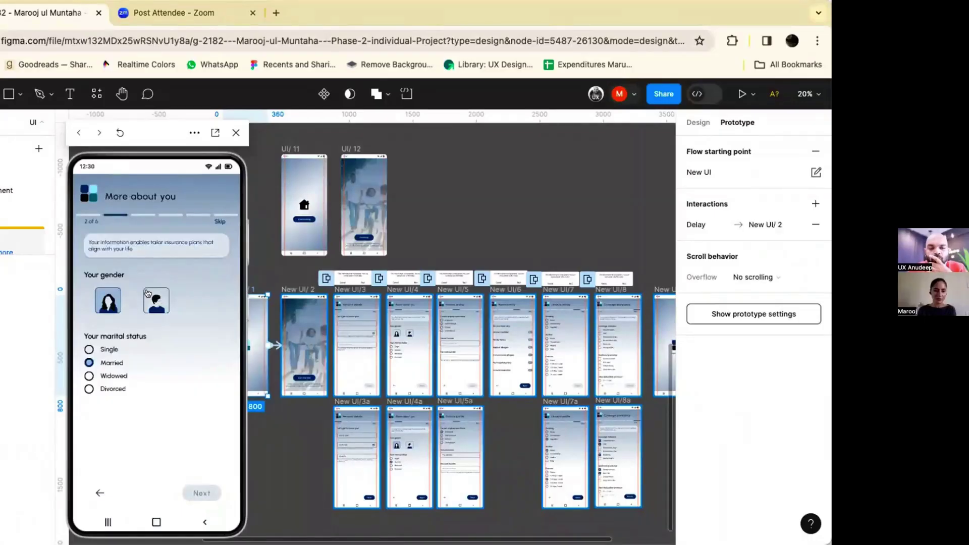
{"action": "left_click", "coordinate": [167, 300]}
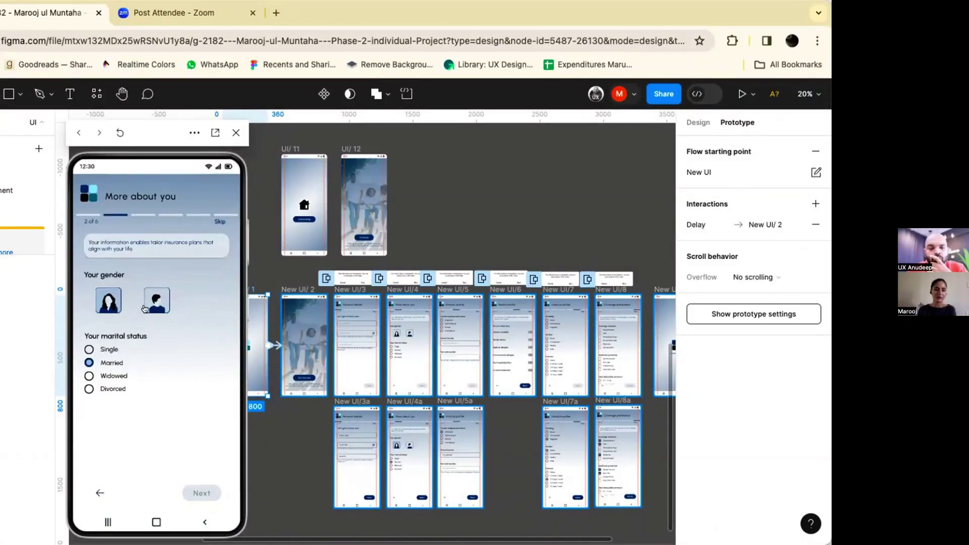
{"action": "left_click", "coordinate": [201, 493]}
{"action": "left_click", "coordinate": [202, 493]}
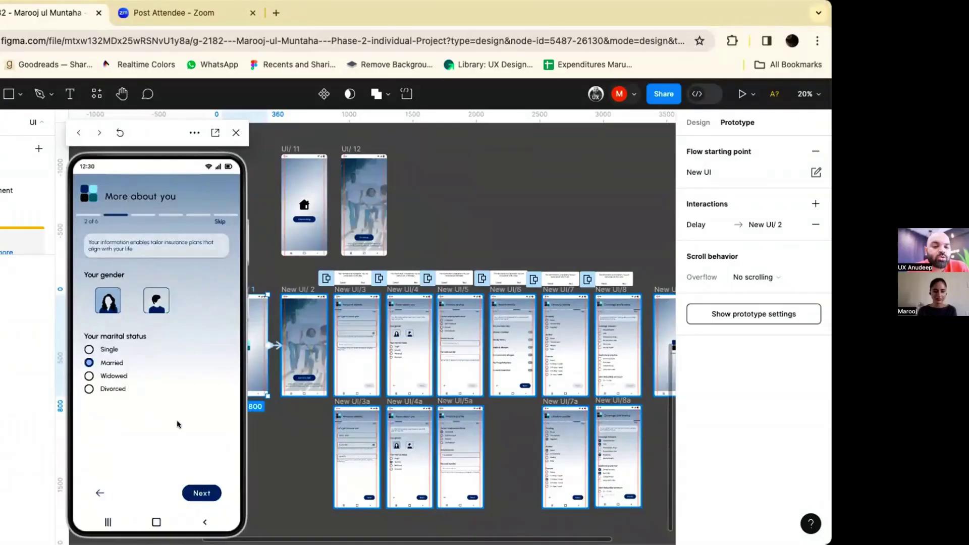
{"action": "left_click", "coordinate": [89, 375]}
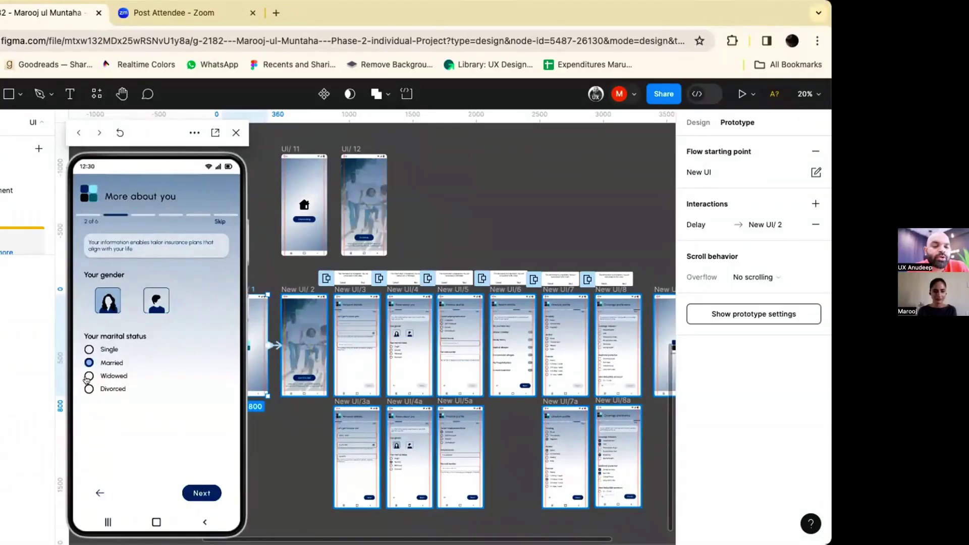
{"action": "left_click", "coordinate": [87, 349]}
{"action": "left_click", "coordinate": [89, 389]}
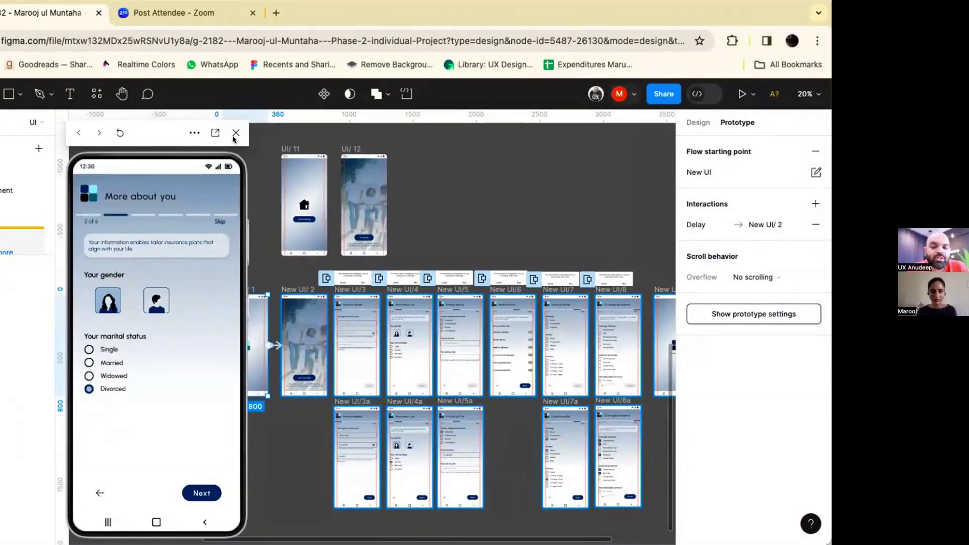
- Examine the Single Option component variants on the canvas and compare them with the New UI frames
{"action": "scroll", "coordinate": [372, 372], "scroll_direction": "left", "scroll_amount": 2}
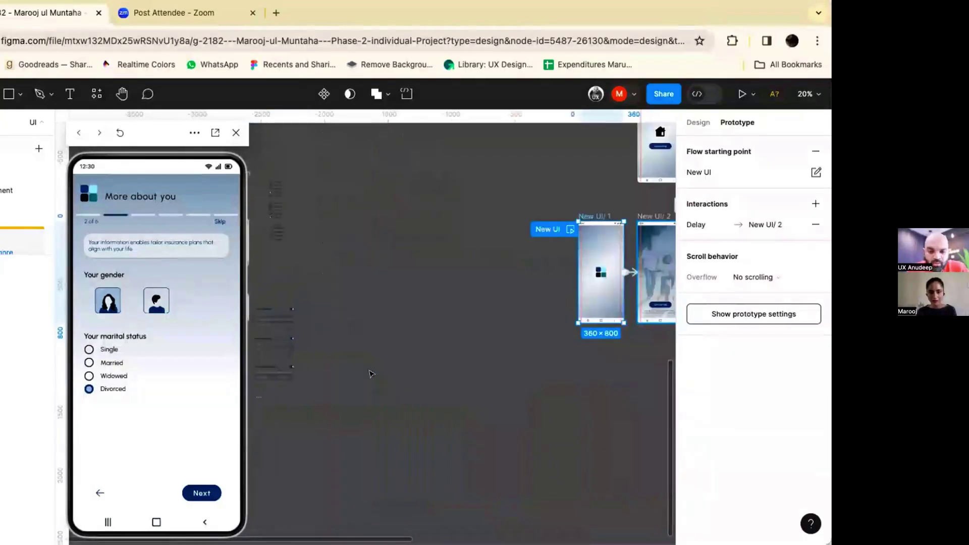
{"action": "scroll", "coordinate": [371, 374], "scroll_direction": "left", "scroll_amount": 10}
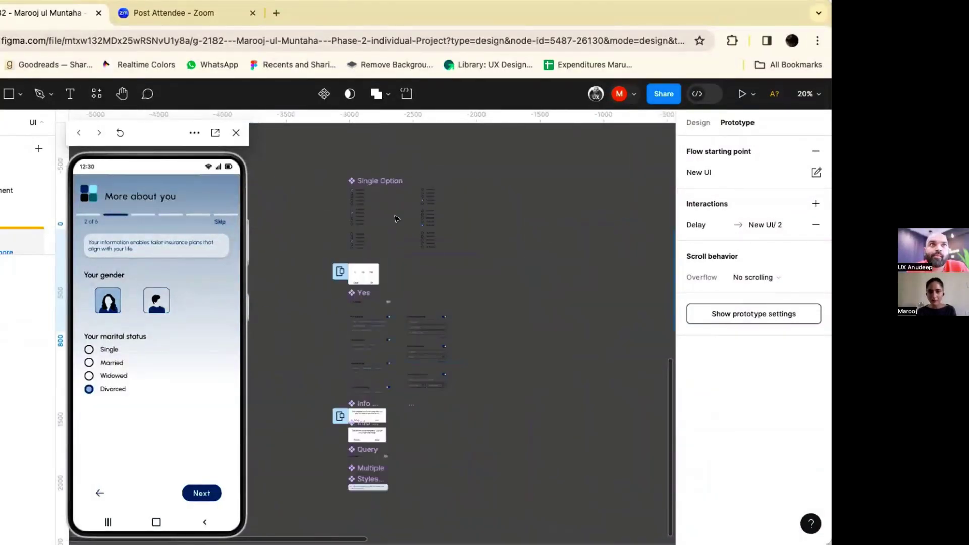
{"action": "scroll", "coordinate": [396, 218], "scroll_direction": "up", "scroll_amount": 3}
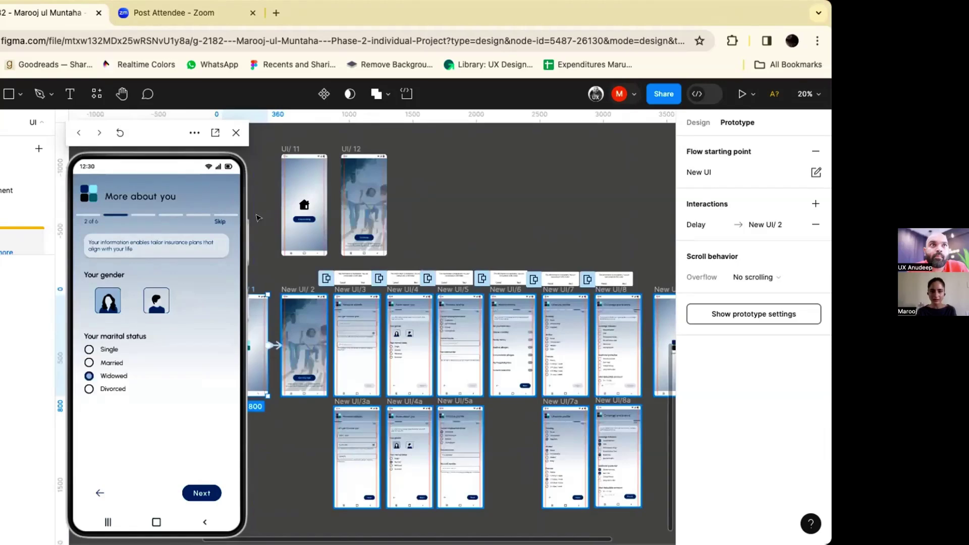
{"action": "scroll", "coordinate": [327, 212], "scroll_direction": "up", "scroll_amount": 1}
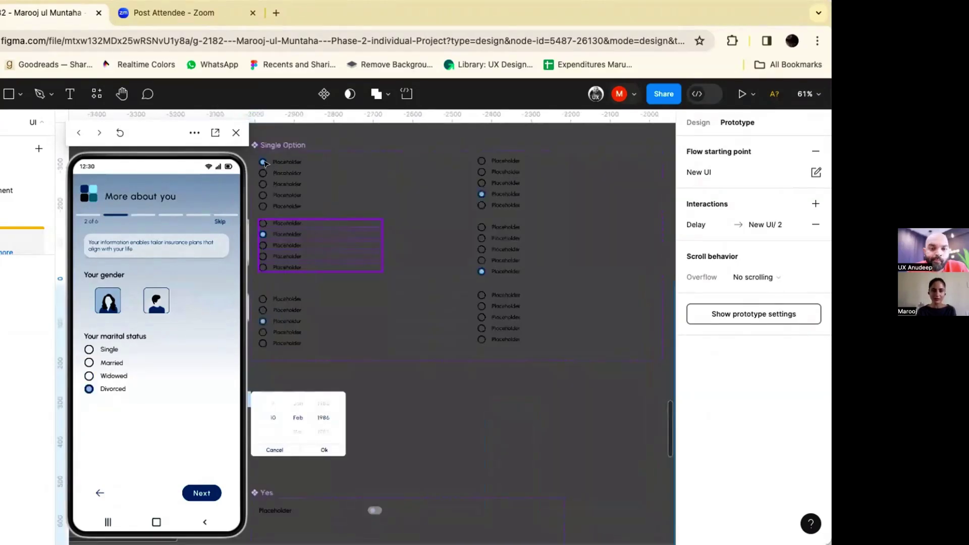
{"action": "scroll", "coordinate": [496, 183], "scroll_direction": "down", "scroll_amount": 5}
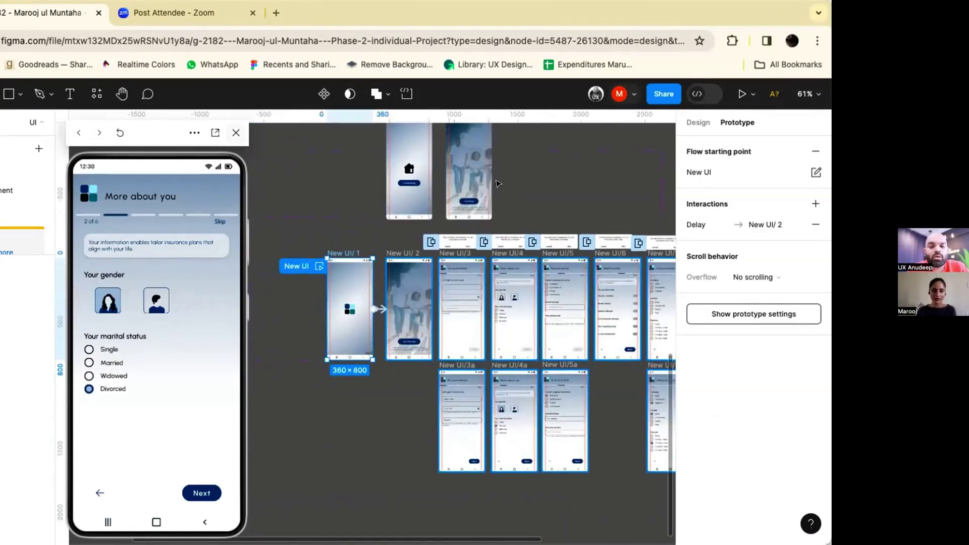
{"action": "scroll", "coordinate": [496, 183], "scroll_direction": "up", "scroll_amount": 5}
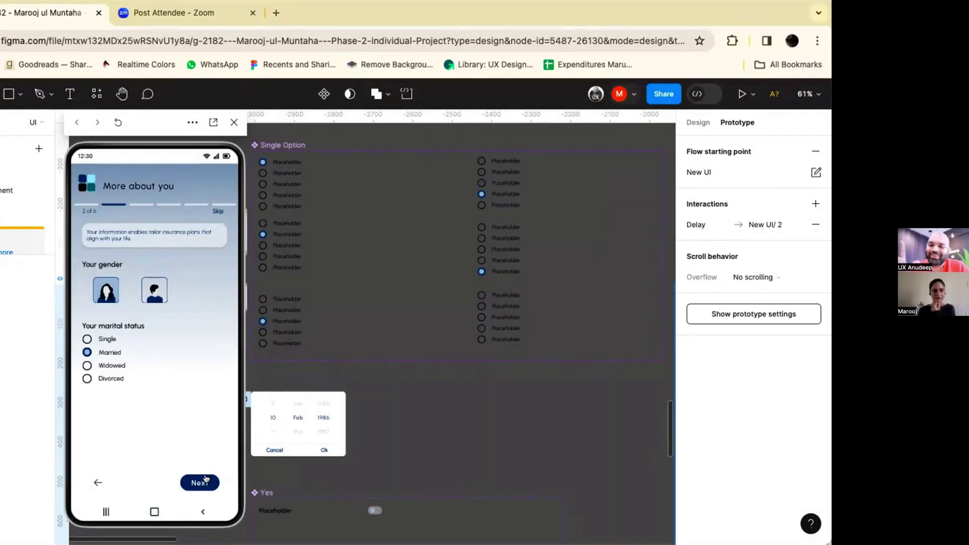
- Advance to Health profile, enable Chronic condition with Type II Diabetes, Asthma and Arthritis, and enable Family History
{"action": "left_click", "coordinate": [201, 481]}
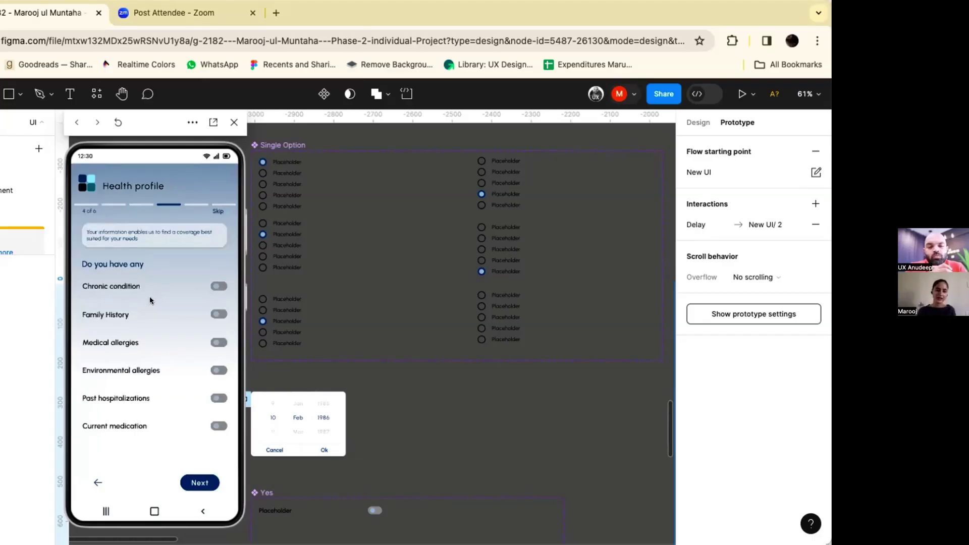
{"action": "left_click", "coordinate": [213, 286]}
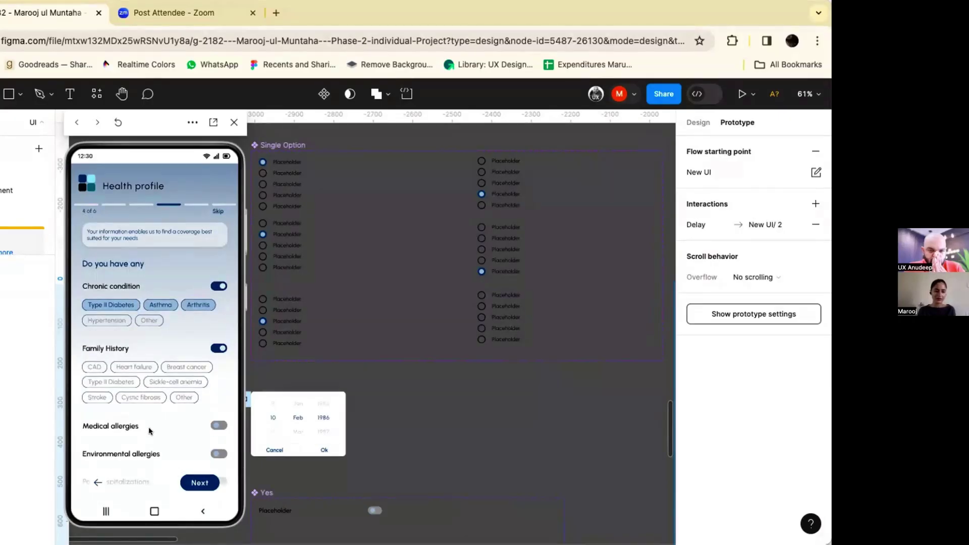
- Enable Medical allergy with Sulfa drugs, enable Current medications and continue to Lifestyle profile
{"action": "scroll", "coordinate": [149, 430], "scroll_direction": "down", "scroll_amount": 1}
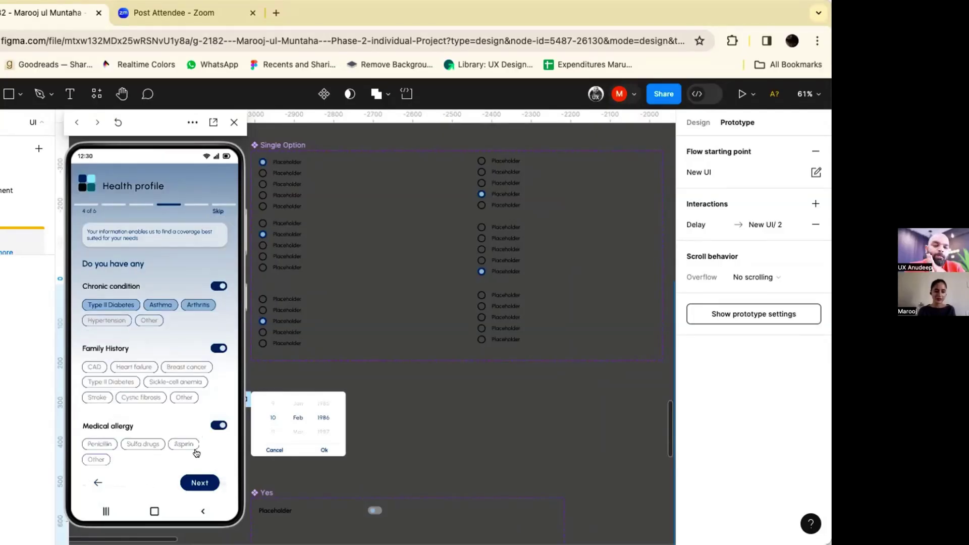
{"action": "left_click", "coordinate": [197, 478]}
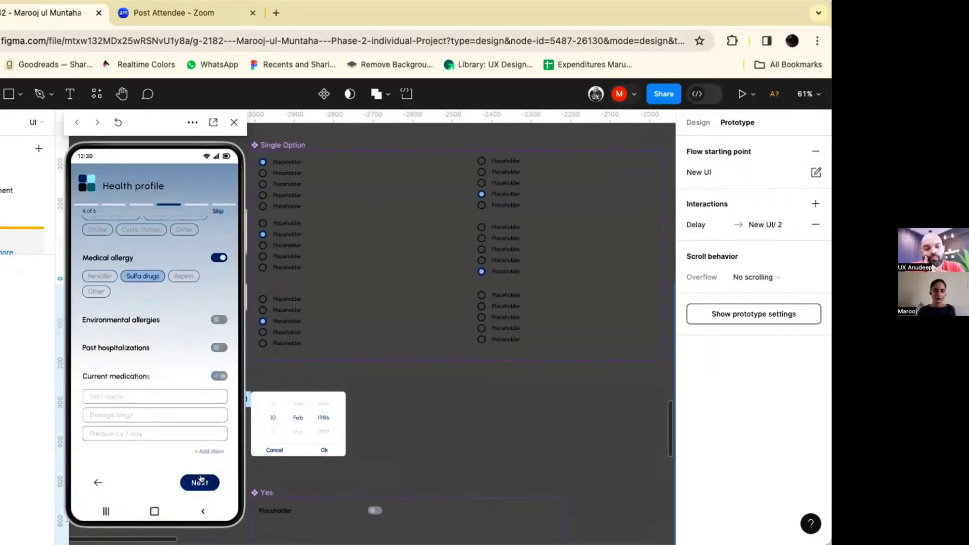
{"action": "left_click", "coordinate": [200, 481]}
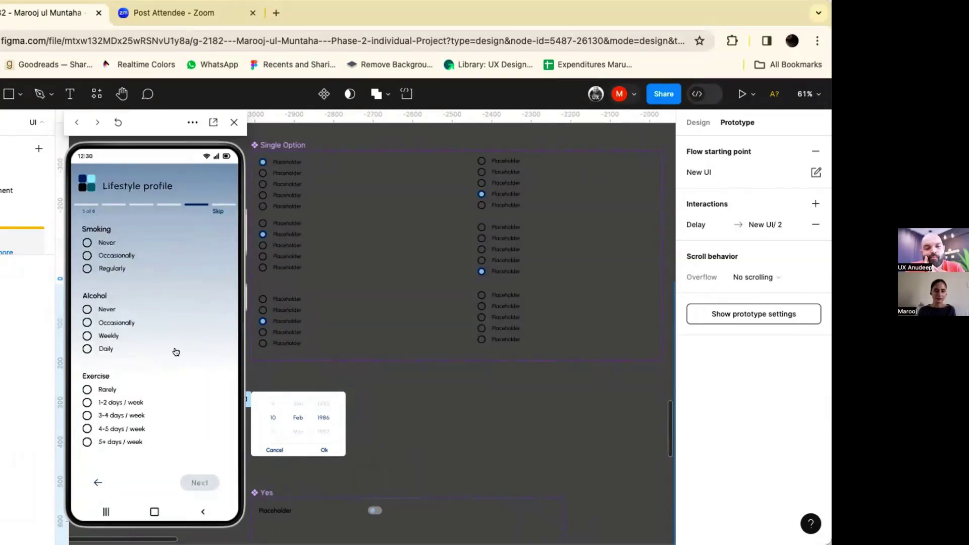
- Continue to Coverage preference and look over its inclusions, additional protection and deductible options
{"action": "left_click", "coordinate": [206, 483]}
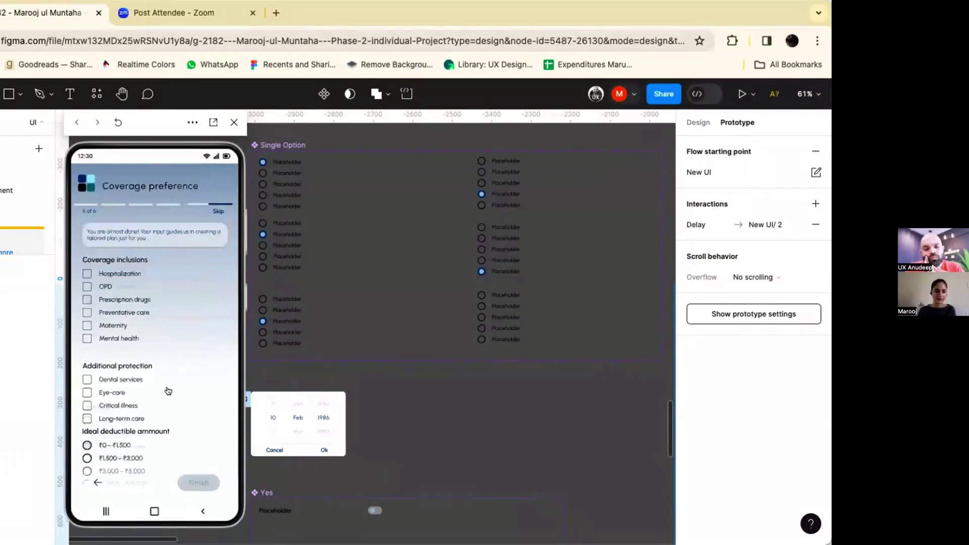
{"action": "scroll", "coordinate": [202, 462], "scroll_direction": "down", "scroll_amount": 3}
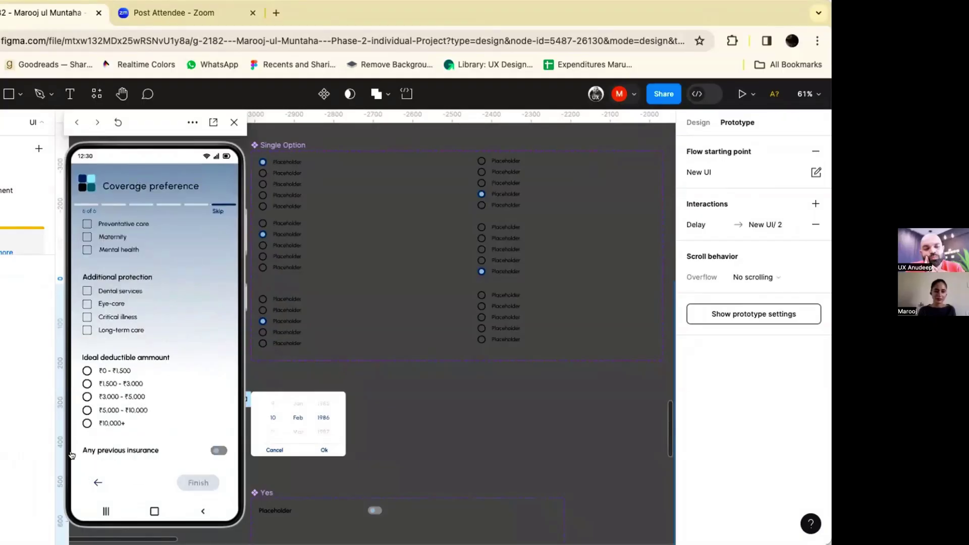
{"action": "key", "text": "Left"}
{"action": "key", "text": "Right"}
- Try the previous insurance section, and select Maternity, Dental services, Eye-care and the ₹3,000 - ₹5,000 deductible
{"action": "left_click", "coordinate": [136, 434]}
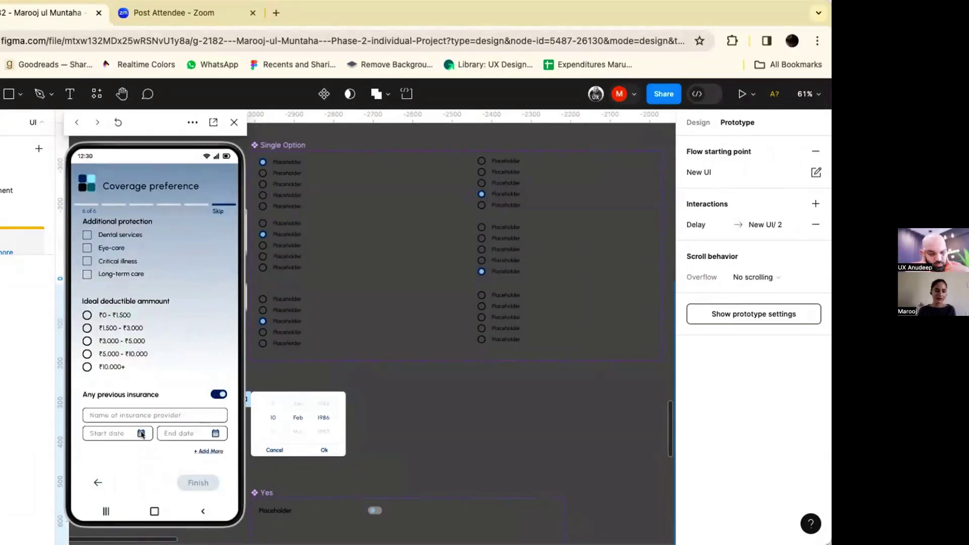
{"action": "left_click", "coordinate": [121, 365]}
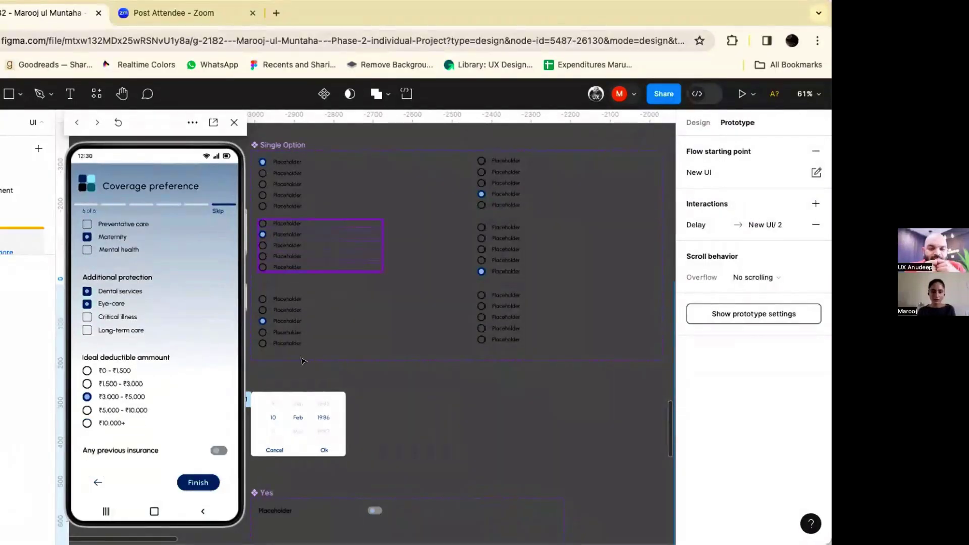
- Examine the date picker and Yes components on the canvas and the New UI components on the Styles page
{"action": "scroll", "coordinate": [353, 379], "scroll_direction": "down", "scroll_amount": 3}
{"action": "scroll", "coordinate": [353, 379], "scroll_direction": "left", "scroll_amount": 2}
{"action": "left_click", "coordinate": [351, 386]}
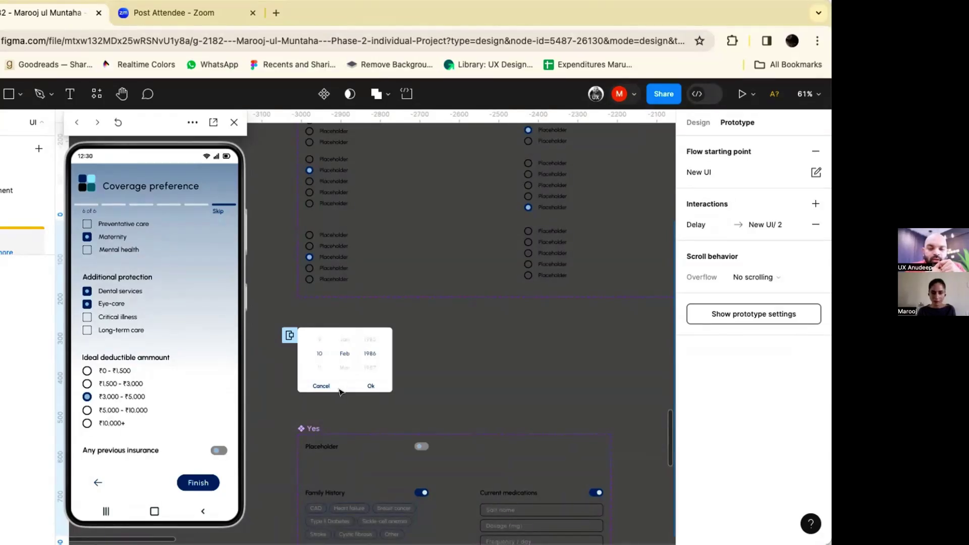
{"action": "scroll", "coordinate": [339, 392], "scroll_direction": "down", "scroll_amount": 3}
{"action": "scroll", "coordinate": [339, 392], "scroll_direction": "down", "scroll_amount": 2}
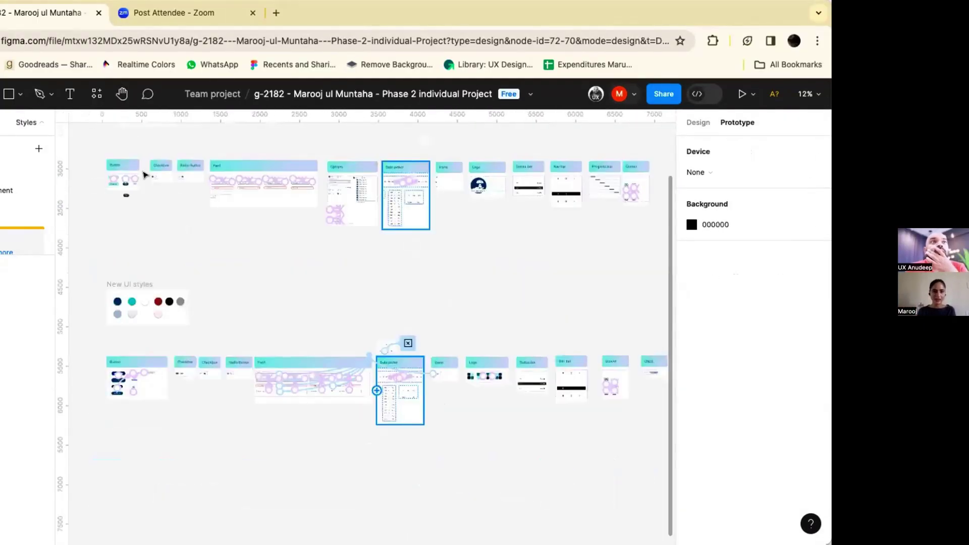
{"action": "left_click", "coordinate": [247, 392]}
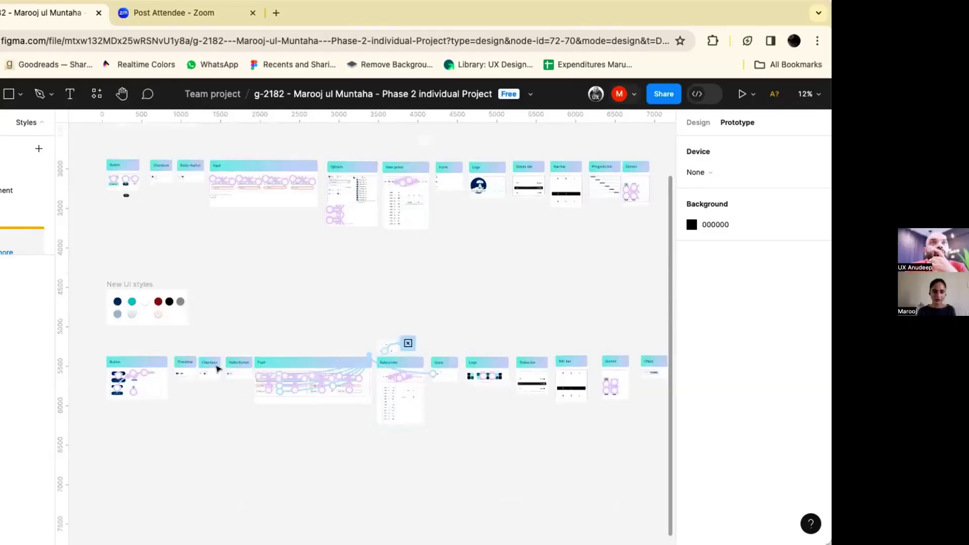
- Look over the New UI component row, from buttons, checkboxes, radio buttons and fields to the date picker, Nav bar, Gender and Chips
{"action": "scroll", "coordinate": [196, 321], "scroll_direction": "up", "scroll_amount": 1}
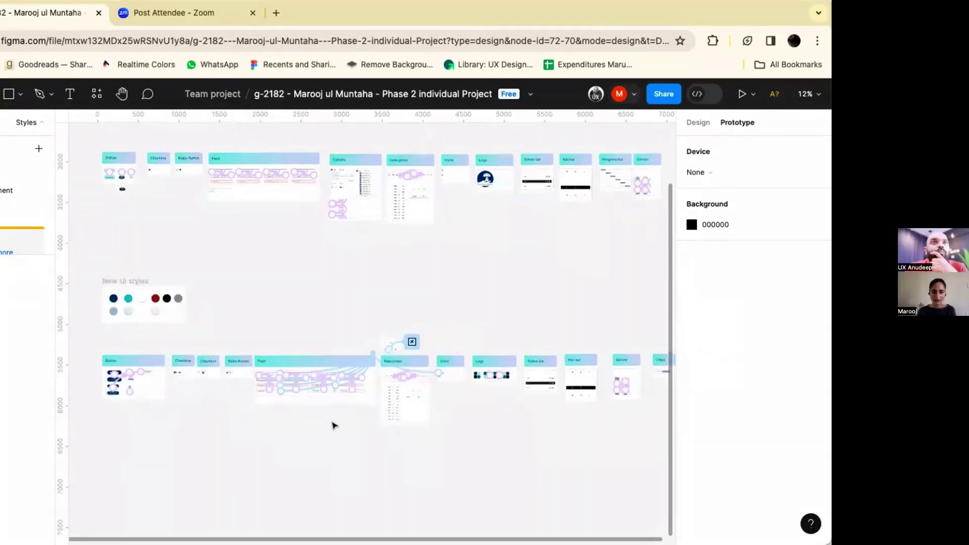
{"action": "scroll", "coordinate": [497, 333], "scroll_direction": "up", "scroll_amount": 5}
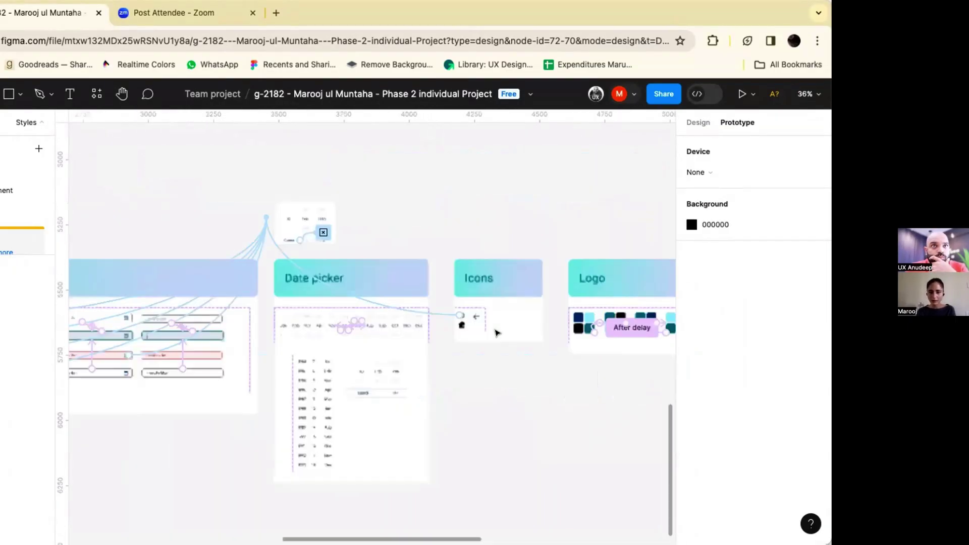
{"action": "scroll", "coordinate": [497, 332], "scroll_direction": "down", "scroll_amount": 2}
{"action": "scroll", "coordinate": [106, 384], "scroll_direction": "right", "scroll_amount": 3}
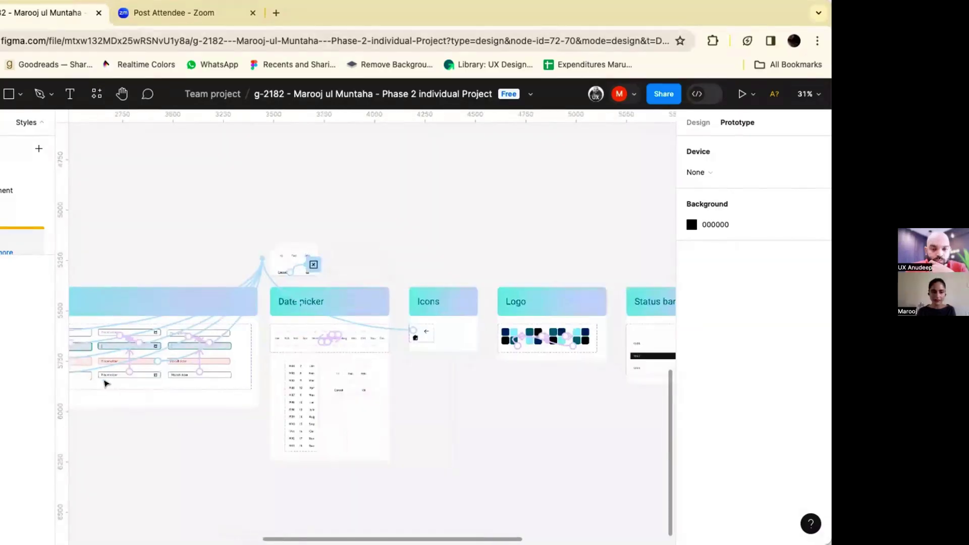
{"action": "scroll", "coordinate": [108, 384], "scroll_direction": "left", "scroll_amount": 5}
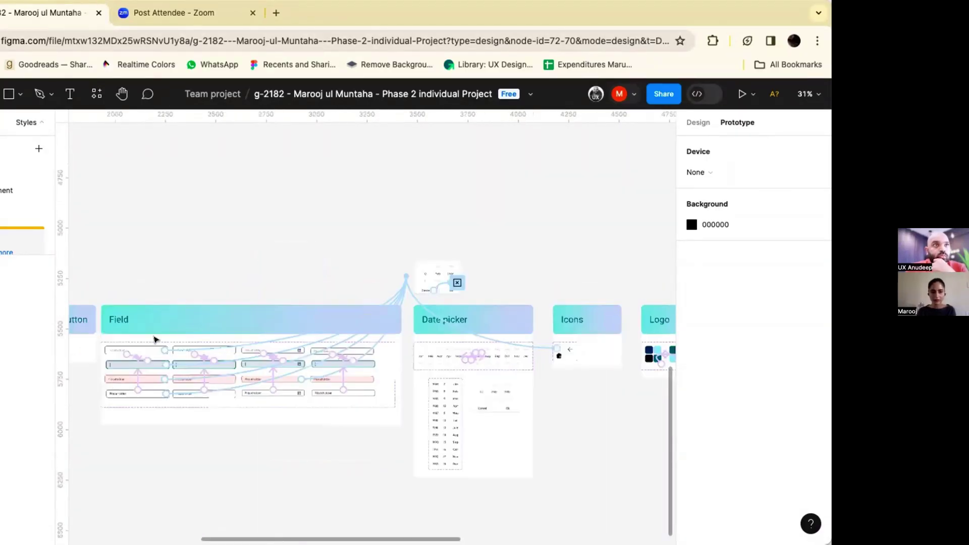
{"action": "scroll", "coordinate": [156, 338], "scroll_direction": "left", "scroll_amount": 5}
{"action": "scroll", "coordinate": [155, 339], "scroll_direction": "left", "scroll_amount": 5}
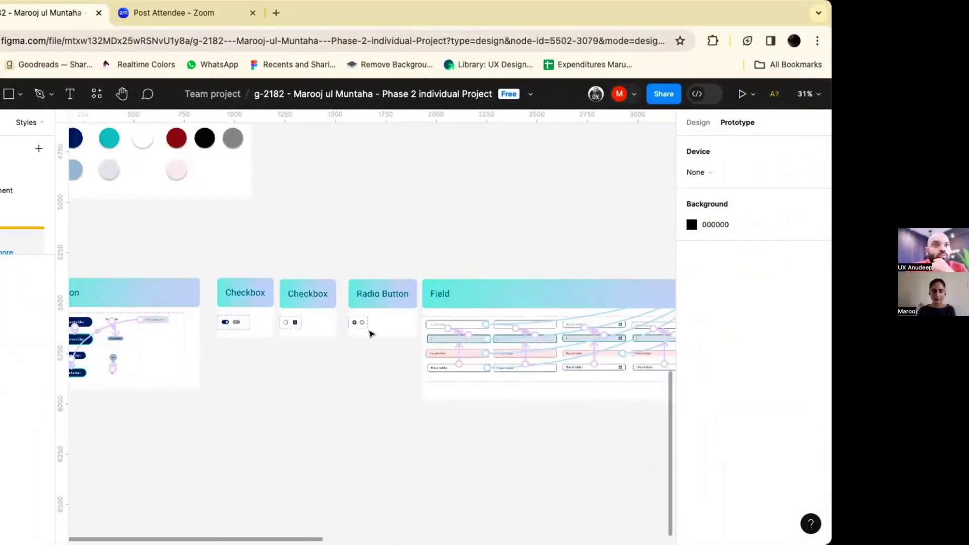
{"action": "scroll", "coordinate": [339, 380], "scroll_direction": "left", "scroll_amount": 6}
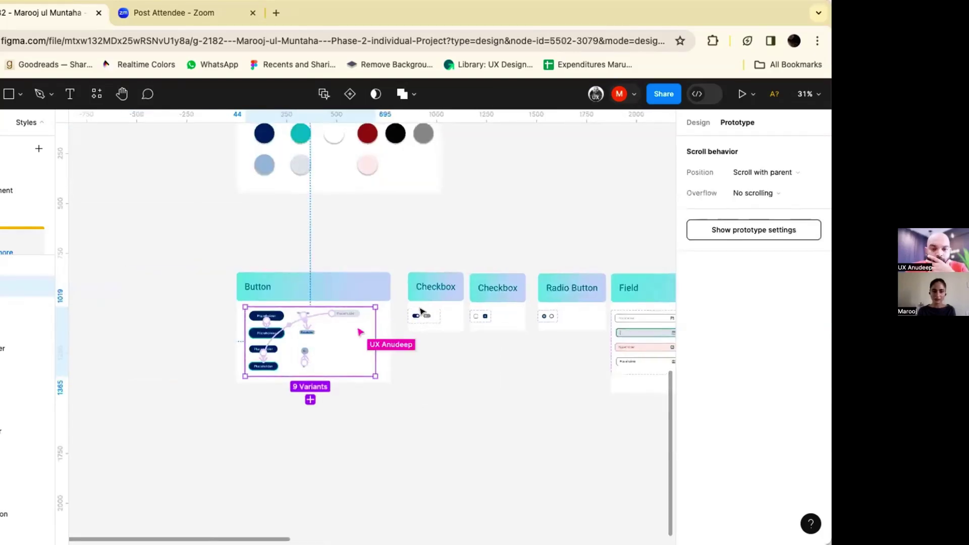
{"action": "scroll", "coordinate": [422, 313], "scroll_direction": "down", "scroll_amount": 2}
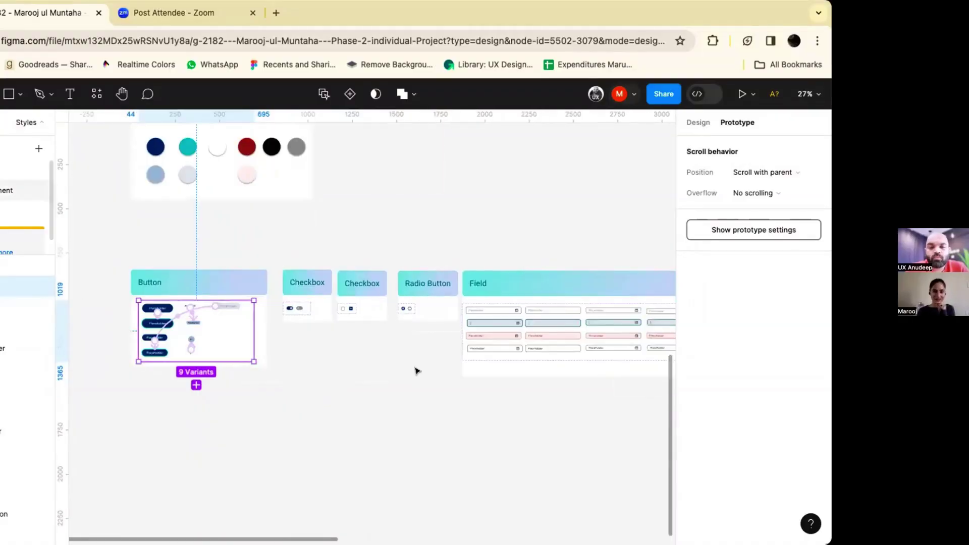
{"action": "scroll", "coordinate": [416, 371], "scroll_direction": "right", "scroll_amount": 3}
{"action": "scroll", "coordinate": [415, 371], "scroll_direction": "right", "scroll_amount": 15}
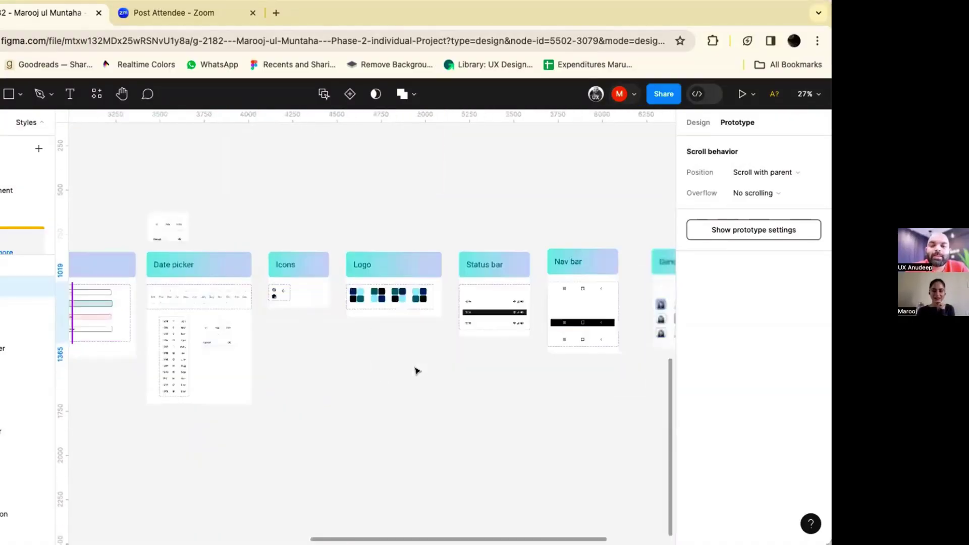
{"action": "scroll", "coordinate": [416, 371], "scroll_direction": "right", "scroll_amount": 8}
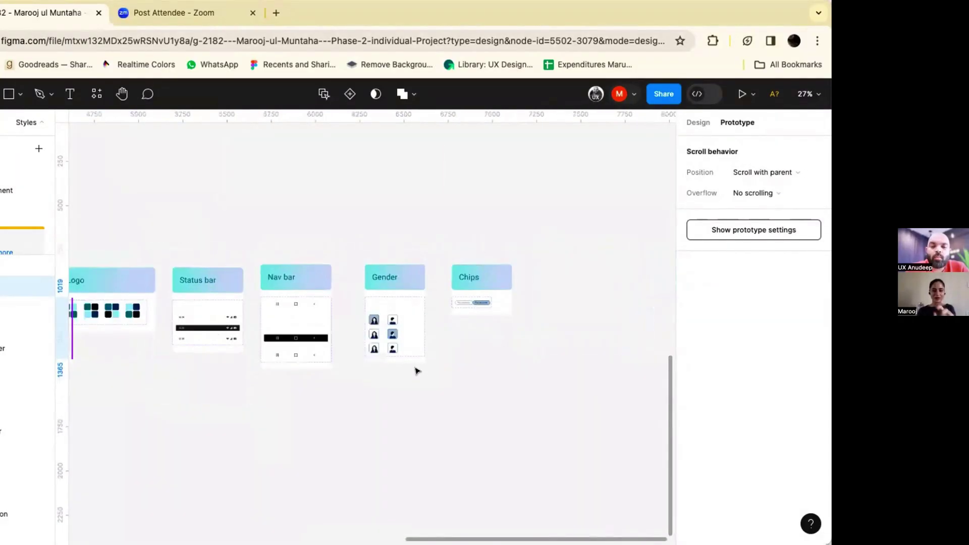
{"action": "scroll", "coordinate": [416, 371], "scroll_direction": "left", "scroll_amount": 16}
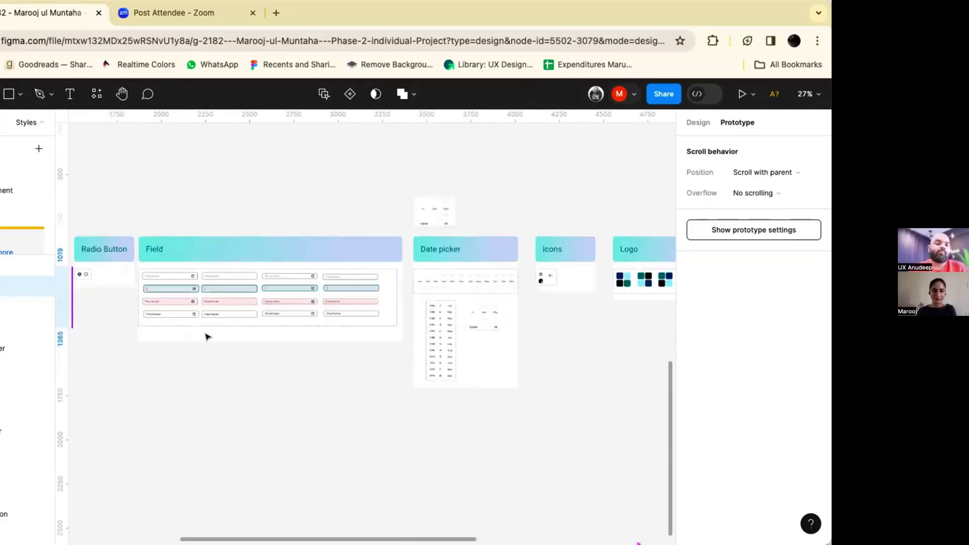
- Examine the Field component's variants up close and compare them with the other New UI components
{"action": "scroll", "coordinate": [206, 337], "scroll_direction": "up", "scroll_amount": 6}
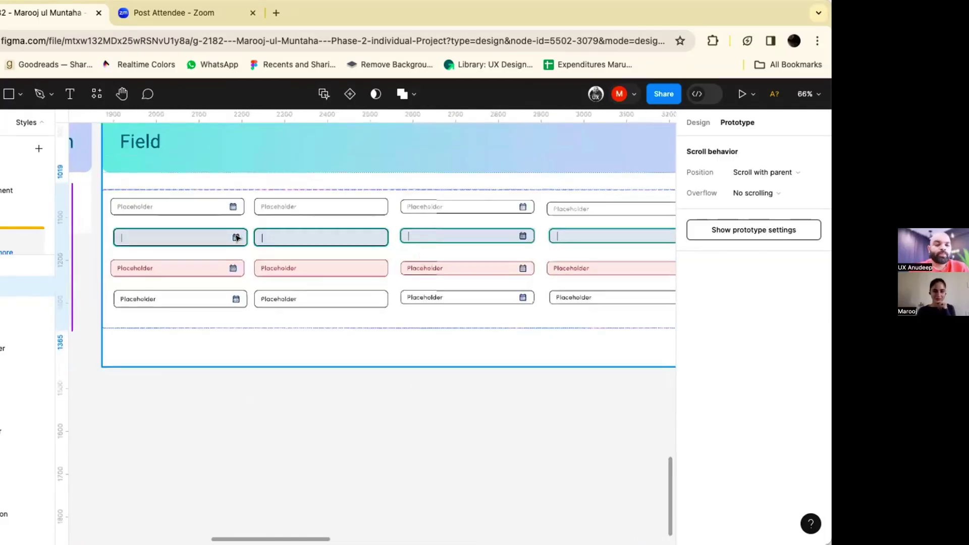
{"action": "scroll", "coordinate": [178, 302], "scroll_direction": "down", "scroll_amount": 6}
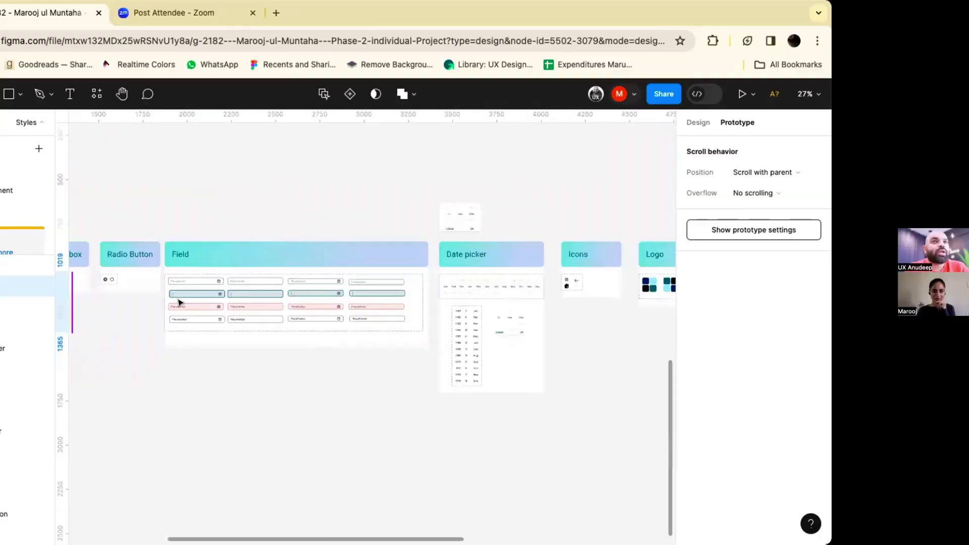
{"action": "scroll", "coordinate": [178, 302], "scroll_direction": "down", "scroll_amount": 1}
{"action": "scroll", "coordinate": [178, 303], "scroll_direction": "down", "scroll_amount": 3}
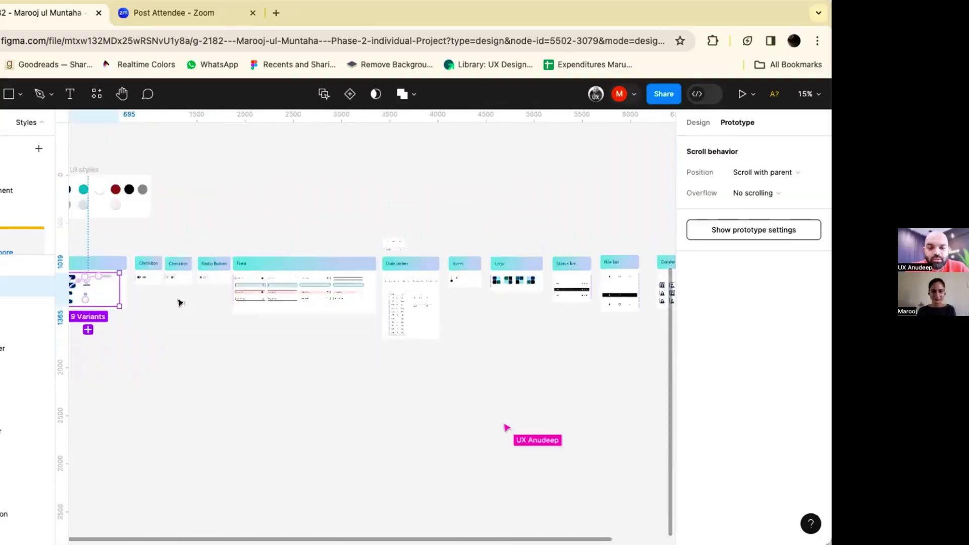
{"action": "scroll", "coordinate": [219, 357], "scroll_direction": "left", "scroll_amount": 3}
{"action": "scroll", "coordinate": [298, 319], "scroll_direction": "up", "scroll_amount": 5}
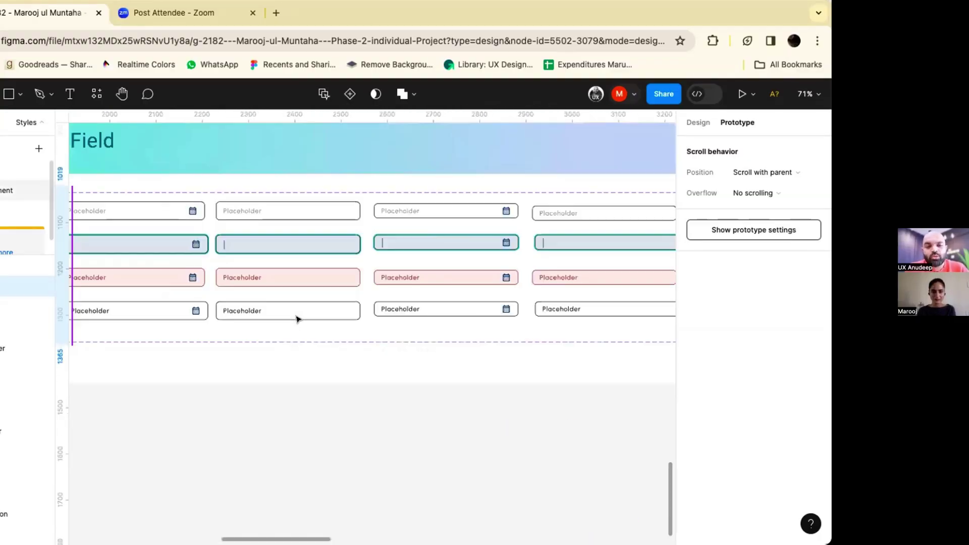
{"action": "scroll", "coordinate": [287, 328], "scroll_direction": "down", "scroll_amount": 5}
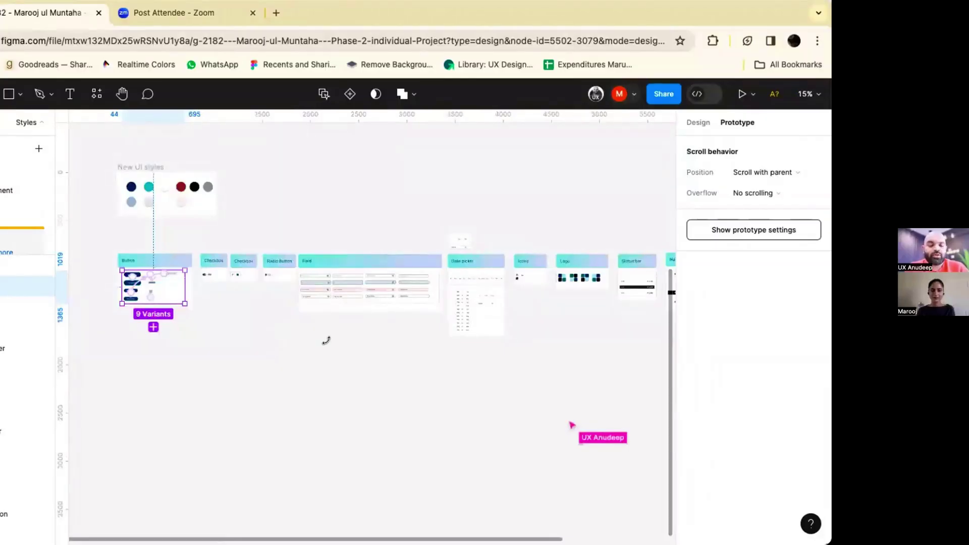
{"action": "scroll", "coordinate": [333, 347], "scroll_direction": "right", "scroll_amount": 1}
{"action": "scroll", "coordinate": [333, 347], "scroll_direction": "right", "scroll_amount": 3}
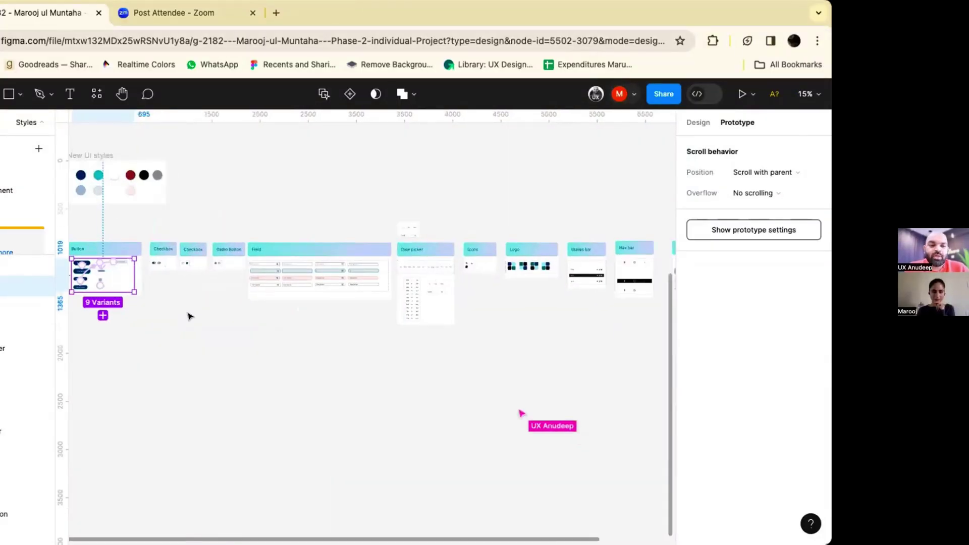
{"action": "scroll", "coordinate": [188, 316], "scroll_direction": "right", "scroll_amount": 5}
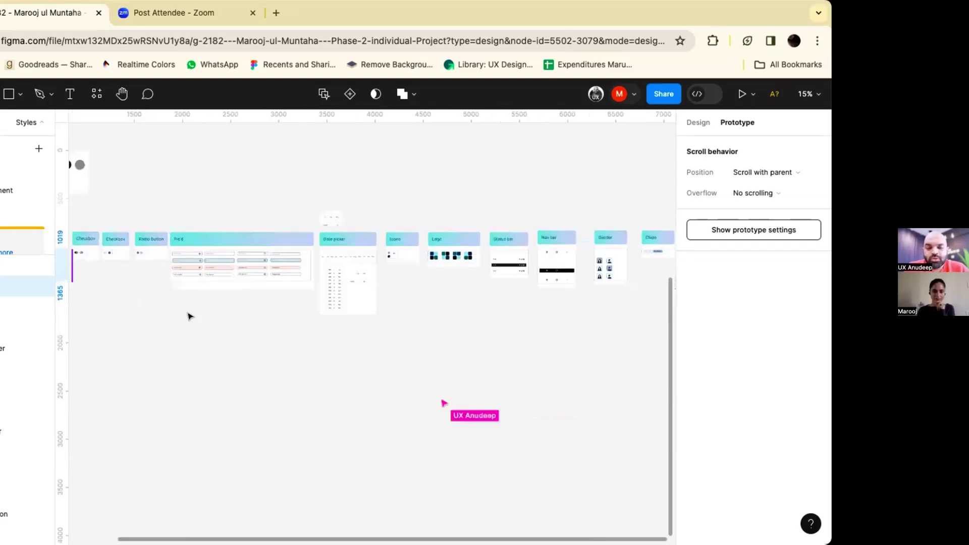
- Return to the UI page and examine the Yes, Info Home, Info Skip and Query components beside the screens
{"action": "scroll", "coordinate": [188, 316], "scroll_direction": "left", "scroll_amount": 4}
{"action": "scroll", "coordinate": [188, 317], "scroll_direction": "up", "scroll_amount": 2}
{"action": "scroll", "coordinate": [188, 317], "scroll_direction": "left", "scroll_amount": 2}
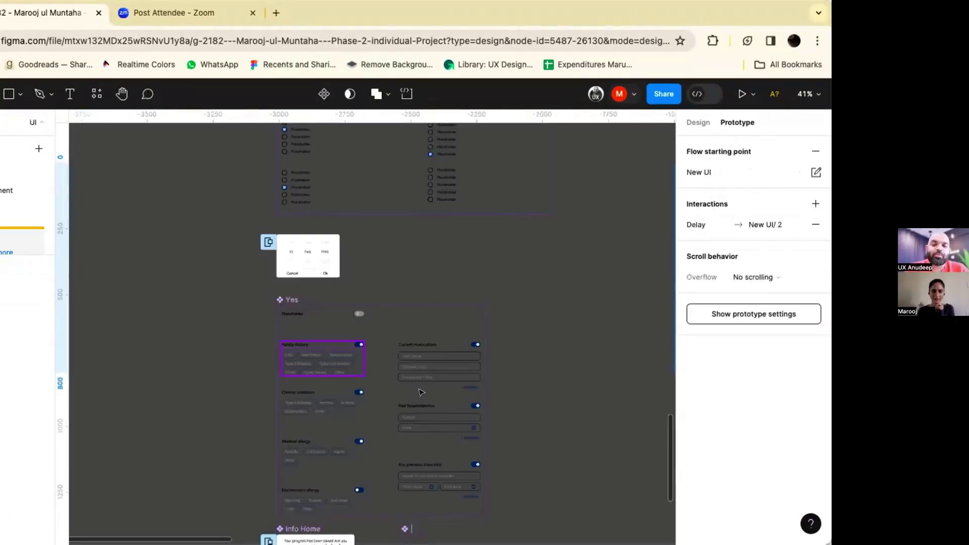
{"action": "scroll", "coordinate": [421, 392], "scroll_direction": "right", "scroll_amount": 3}
{"action": "scroll", "coordinate": [421, 392], "scroll_direction": "down", "scroll_amount": 2}
{"action": "scroll", "coordinate": [412, 398], "scroll_direction": "down", "scroll_amount": 3}
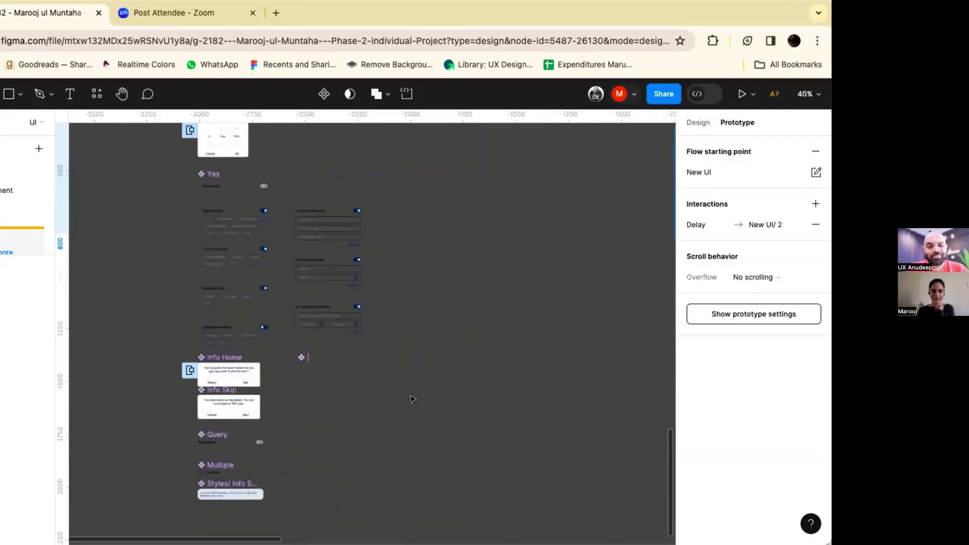
{"action": "scroll", "coordinate": [488, 339], "scroll_direction": "right", "scroll_amount": 6}
{"action": "scroll", "coordinate": [488, 339], "scroll_direction": "up", "scroll_amount": 2}
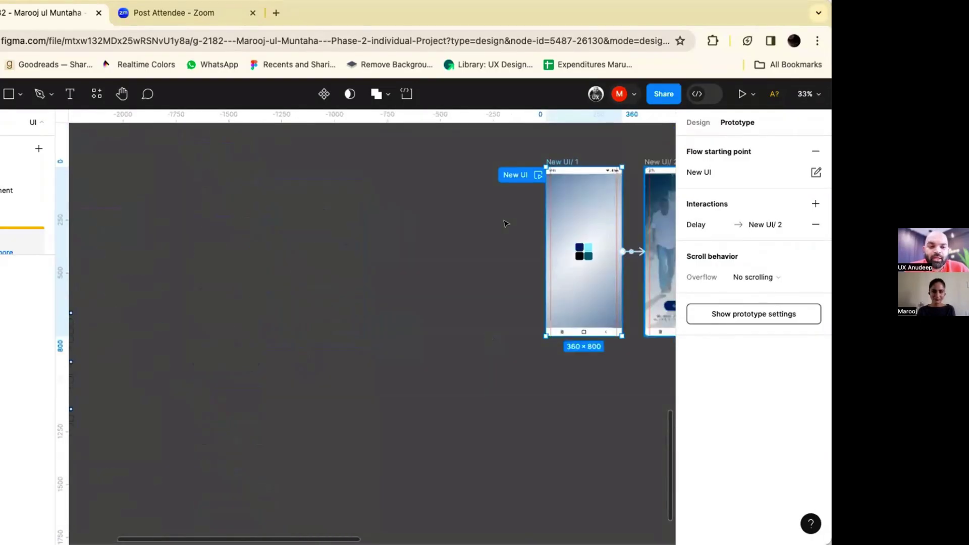
- Start the New UI flow in the prototype preview and look along its onboarding screens on the canvas
{"action": "left_click", "coordinate": [449, 170]}
{"action": "scroll", "coordinate": [448, 169], "scroll_direction": "right", "scroll_amount": 3}
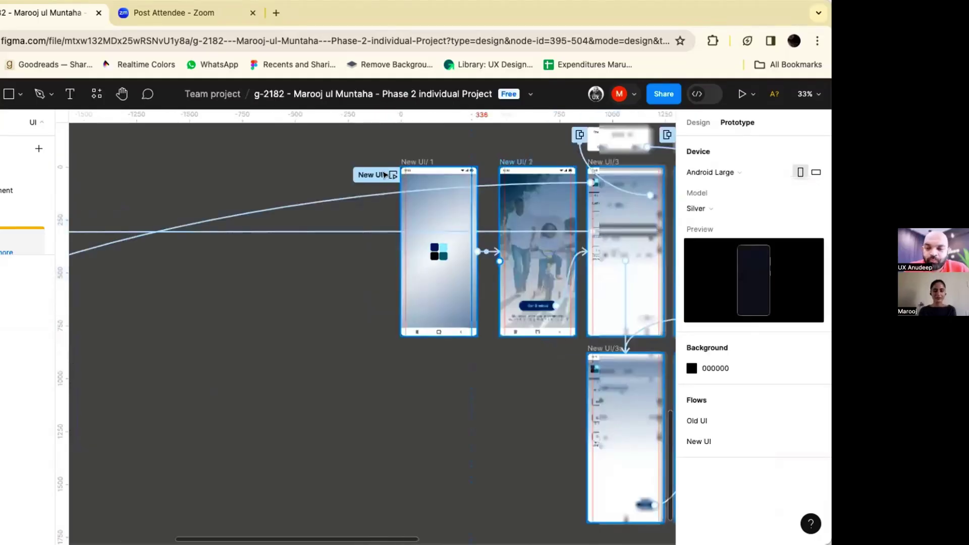
{"action": "left_click", "coordinate": [393, 175]}
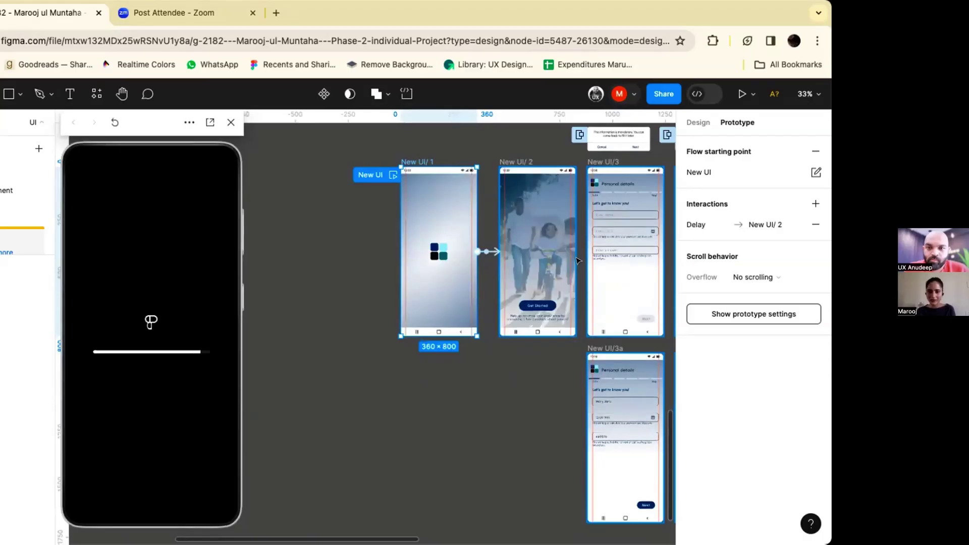
{"action": "scroll", "coordinate": [598, 271], "scroll_direction": "right", "scroll_amount": 8}
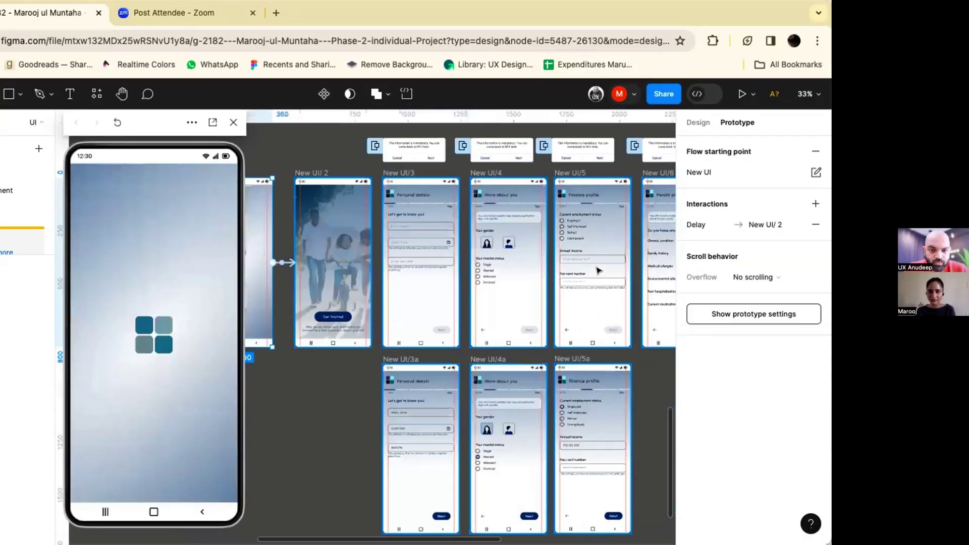
{"action": "scroll", "coordinate": [587, 295], "scroll_direction": "right", "scroll_amount": 14}
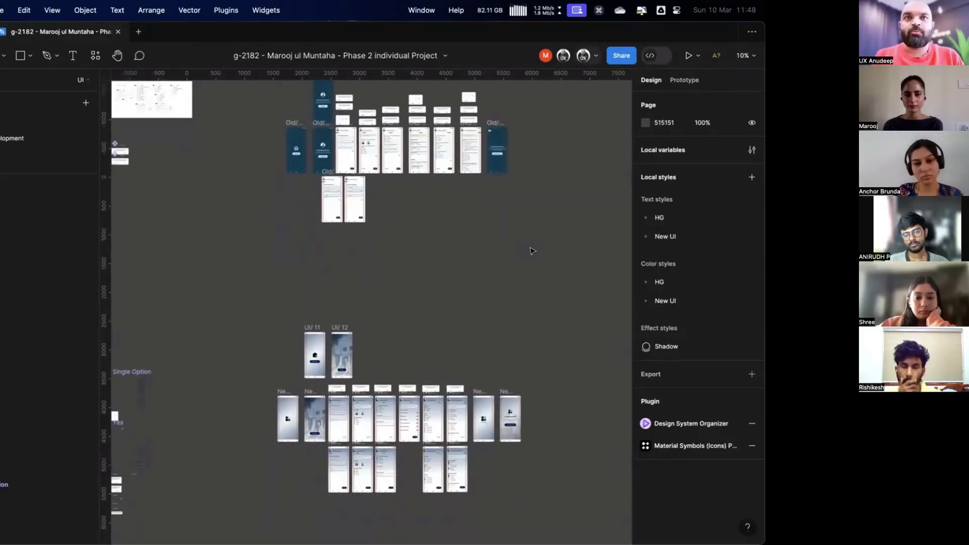
- Compare the Personal details screen of the new design with the old version, checking fields, helper texts and Skip placement
{"action": "scroll", "coordinate": [528, 294], "scroll_direction": "down", "scroll_amount": 1}
{"action": "scroll", "coordinate": [368, 389], "scroll_direction": "up", "scroll_amount": 10}
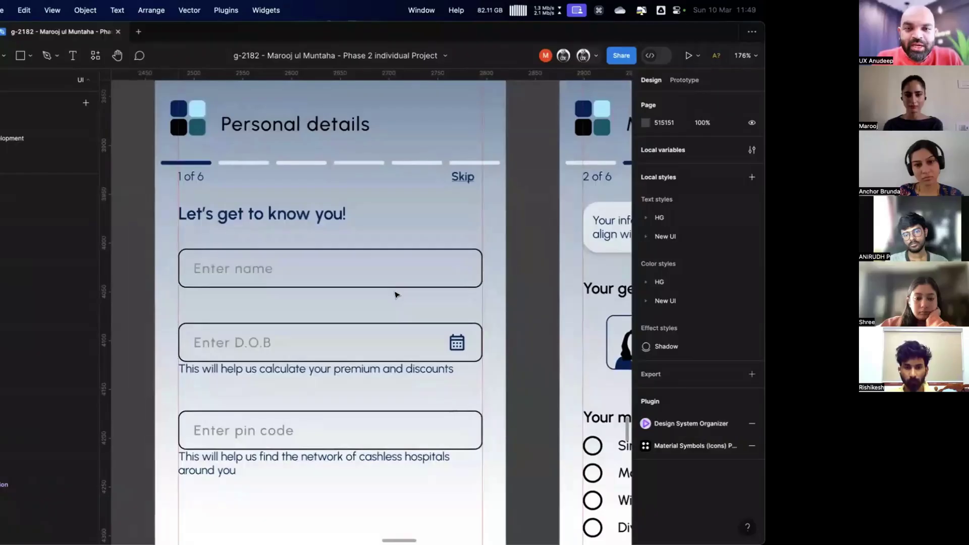
{"action": "scroll", "coordinate": [396, 295], "scroll_direction": "down", "scroll_amount": 5}
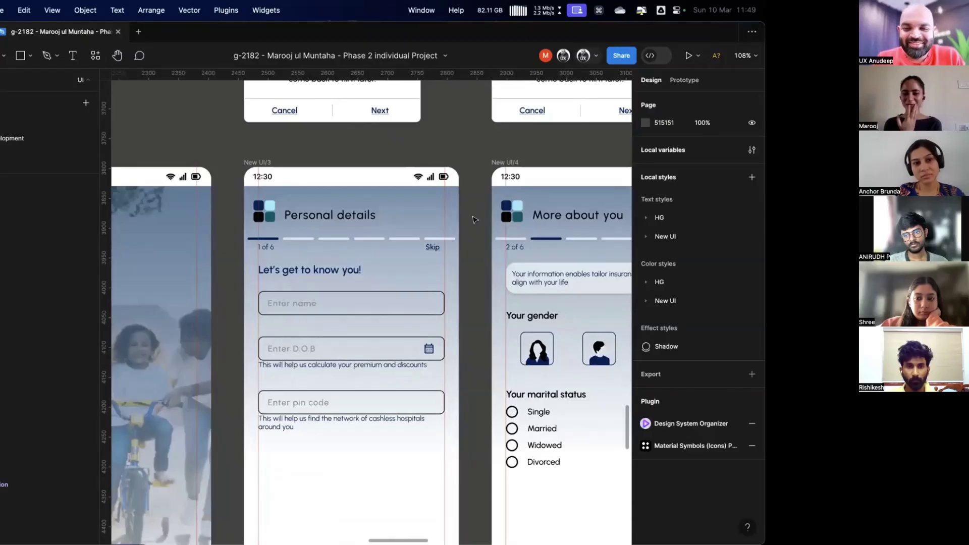
{"action": "scroll", "coordinate": [473, 219], "scroll_direction": "down", "scroll_amount": 8}
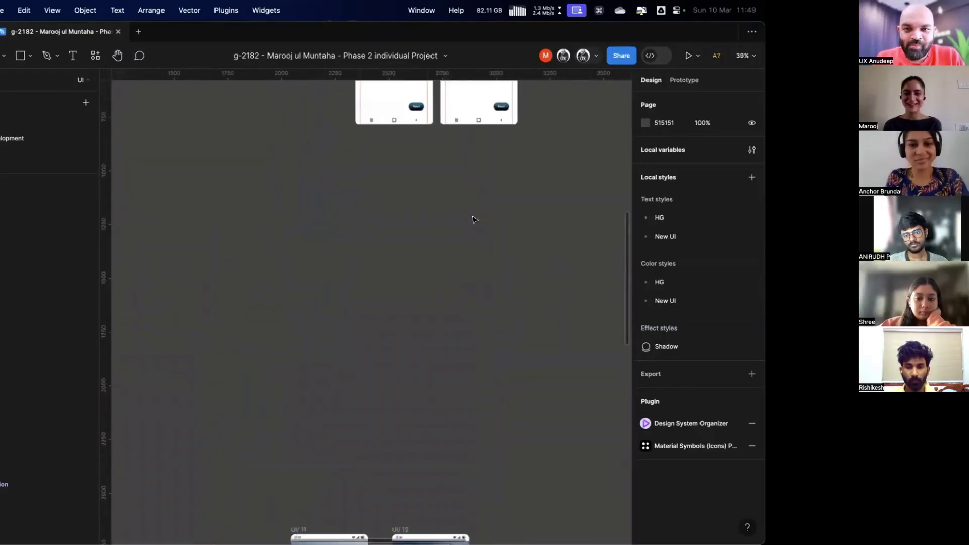
{"action": "scroll", "coordinate": [474, 219], "scroll_direction": "down", "scroll_amount": 6}
{"action": "scroll", "coordinate": [475, 207], "scroll_direction": "up", "scroll_amount": 2}
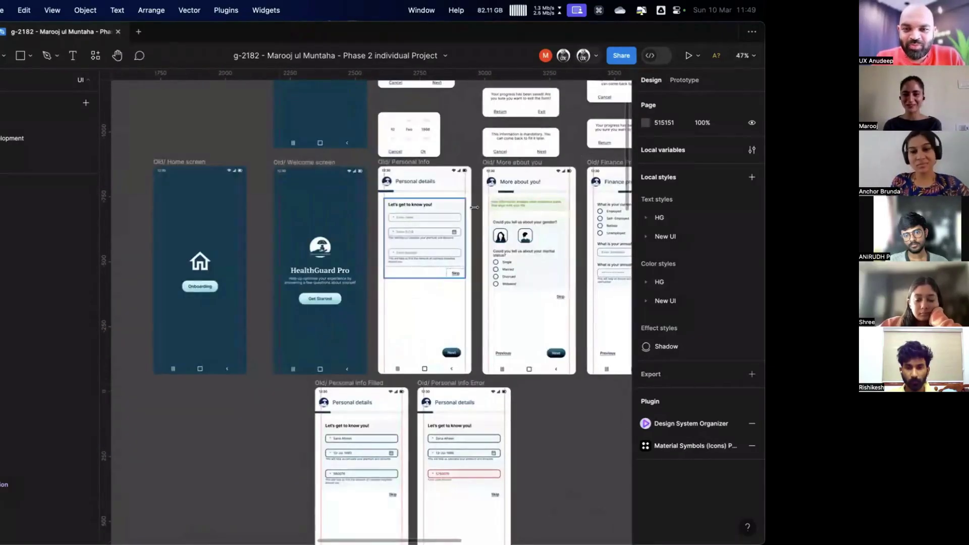
{"action": "scroll", "coordinate": [475, 206], "scroll_direction": "up", "scroll_amount": 6}
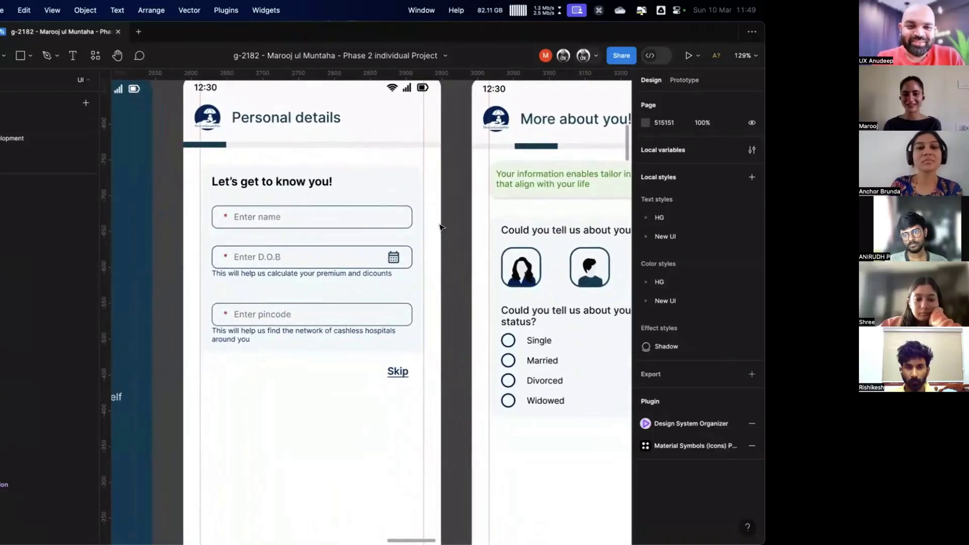
{"action": "scroll", "coordinate": [444, 221], "scroll_direction": "down", "scroll_amount": 3}
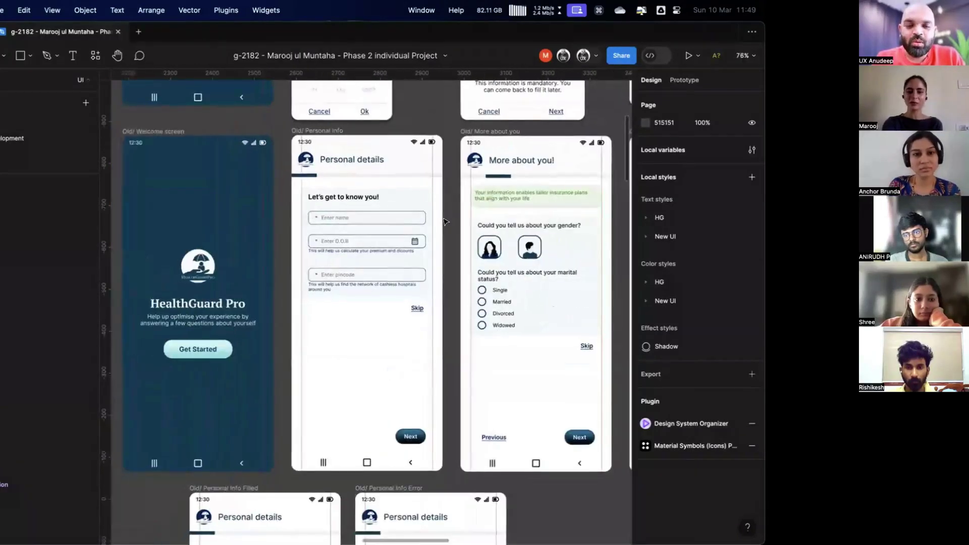
{"action": "scroll", "coordinate": [453, 218], "scroll_direction": "up", "scroll_amount": 5}
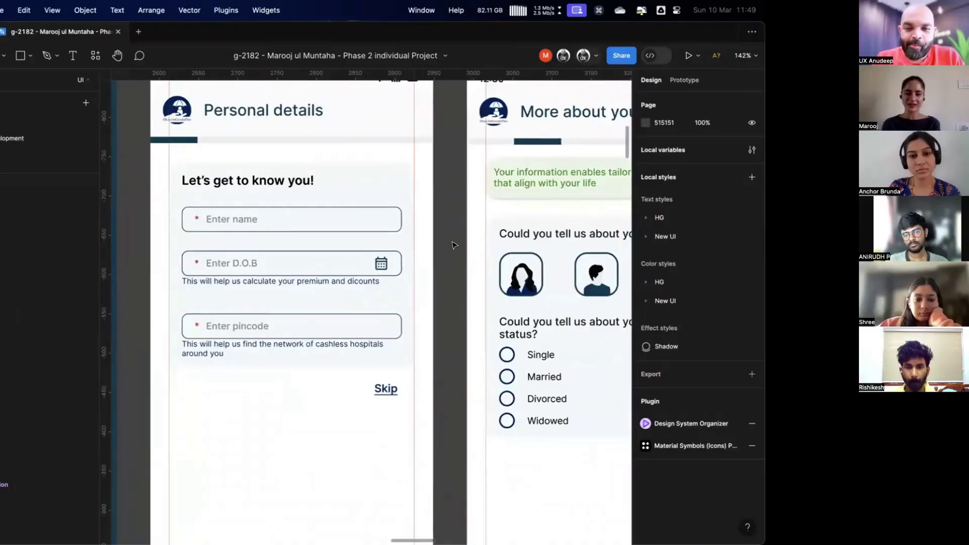
{"action": "scroll", "coordinate": [371, 227], "scroll_direction": "down", "scroll_amount": 5}
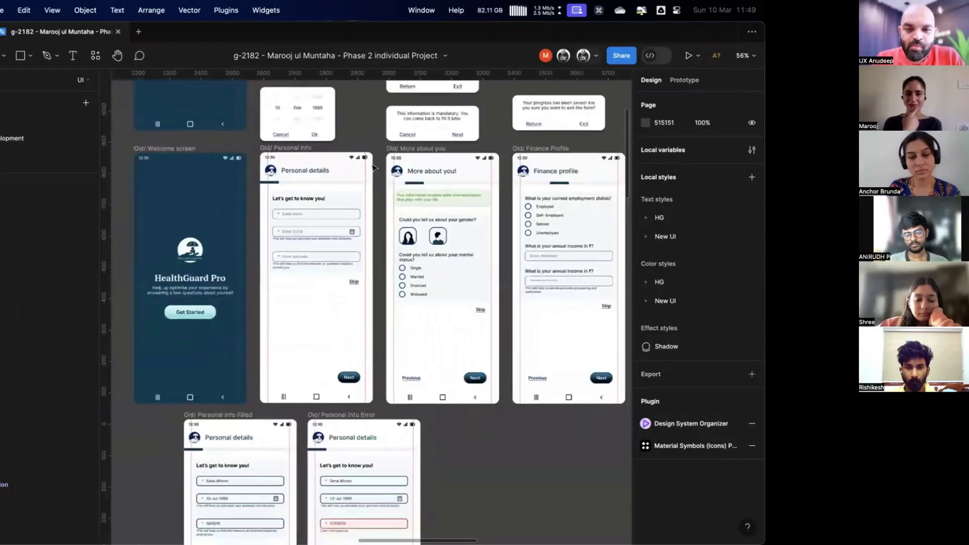
- Hide the editor interface around the canvas and view the New UI screens from the splash to Lifestyle profile
{"action": "right_click", "coordinate": [350, 125]}
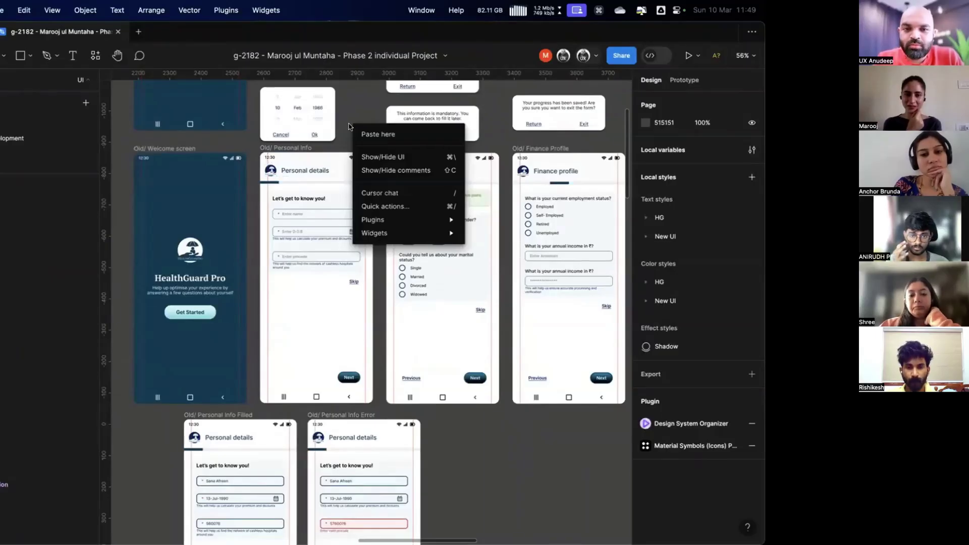
{"action": "left_click", "coordinate": [370, 156]}
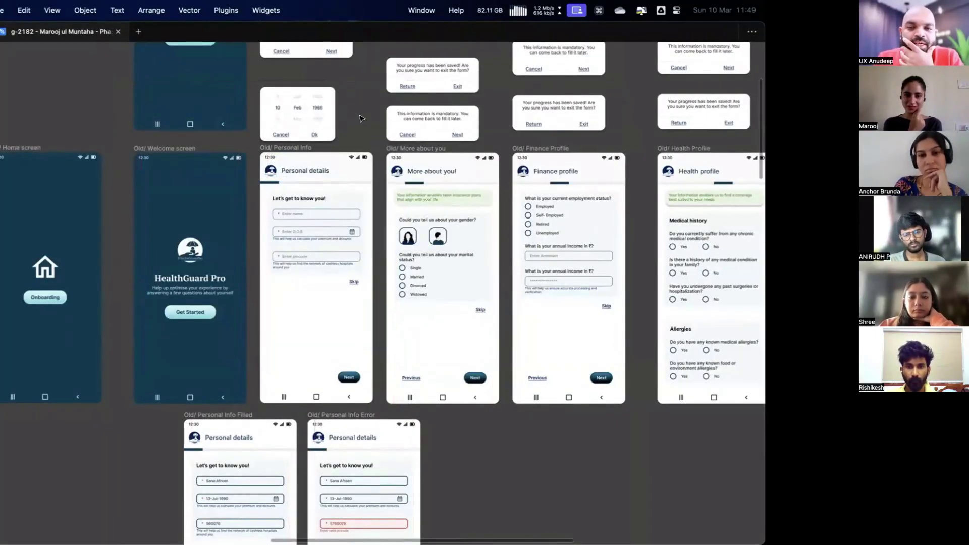
{"action": "scroll", "coordinate": [361, 118], "scroll_direction": "up", "scroll_amount": 3}
{"action": "scroll", "coordinate": [361, 125], "scroll_direction": "up", "scroll_amount": 10}
{"action": "scroll", "coordinate": [361, 145], "scroll_direction": "down", "scroll_amount": 3}
{"action": "scroll", "coordinate": [395, 214], "scroll_direction": "down", "scroll_amount": 5}
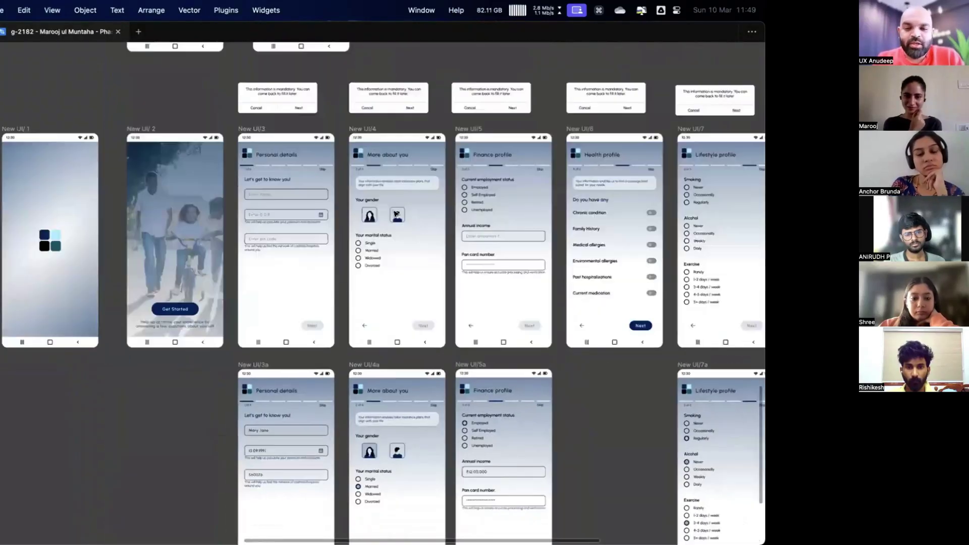
- Examine the Personal details title and the "Let's get to know you!" heading on the New UI/3 screen
{"action": "scroll", "coordinate": [332, 177], "scroll_direction": "up", "scroll_amount": 6}
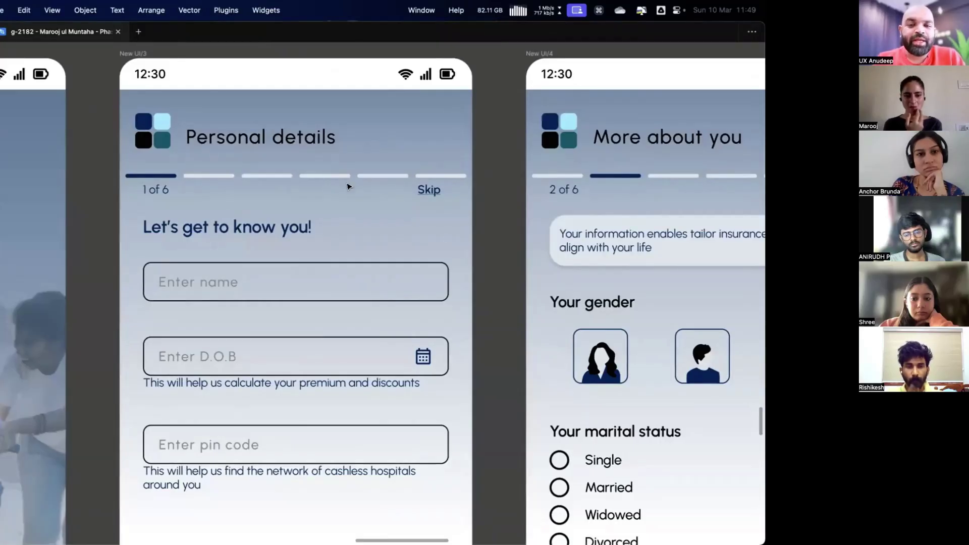
{"action": "scroll", "coordinate": [347, 187], "scroll_direction": "down", "scroll_amount": 3}
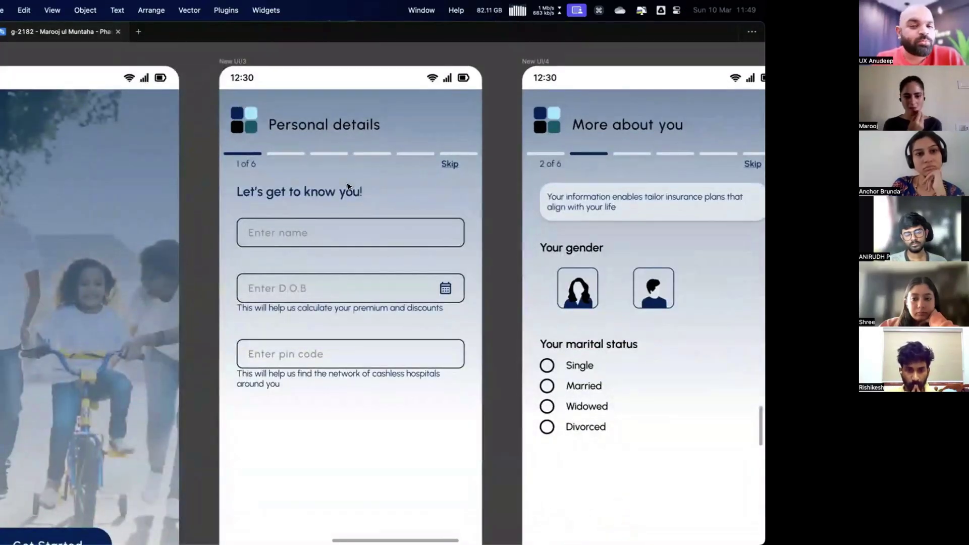
{"action": "scroll", "coordinate": [407, 188], "scroll_direction": "left", "scroll_amount": 1}
{"action": "left_click", "coordinate": [388, 201]}
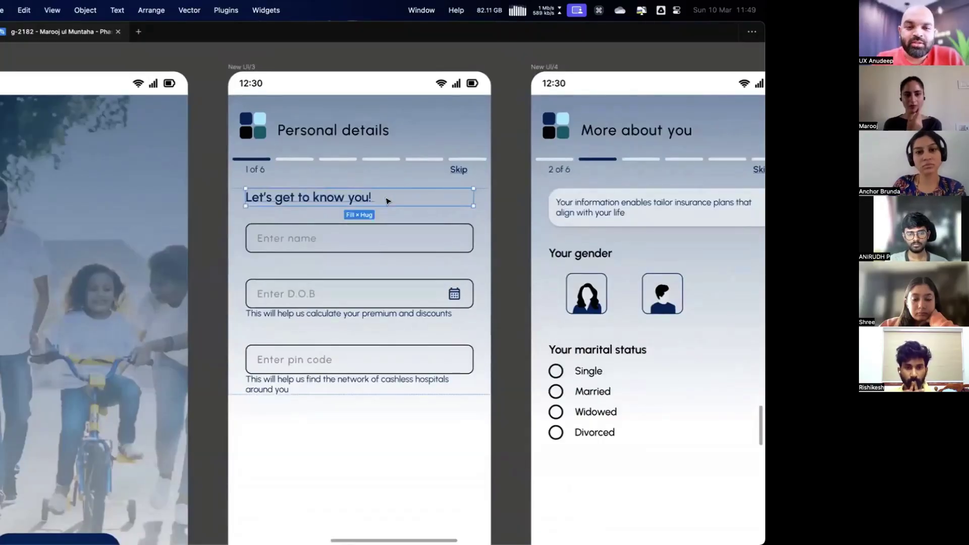
{"action": "scroll", "coordinate": [387, 201], "scroll_direction": "up", "scroll_amount": 1}
{"action": "left_click", "coordinate": [396, 129]}
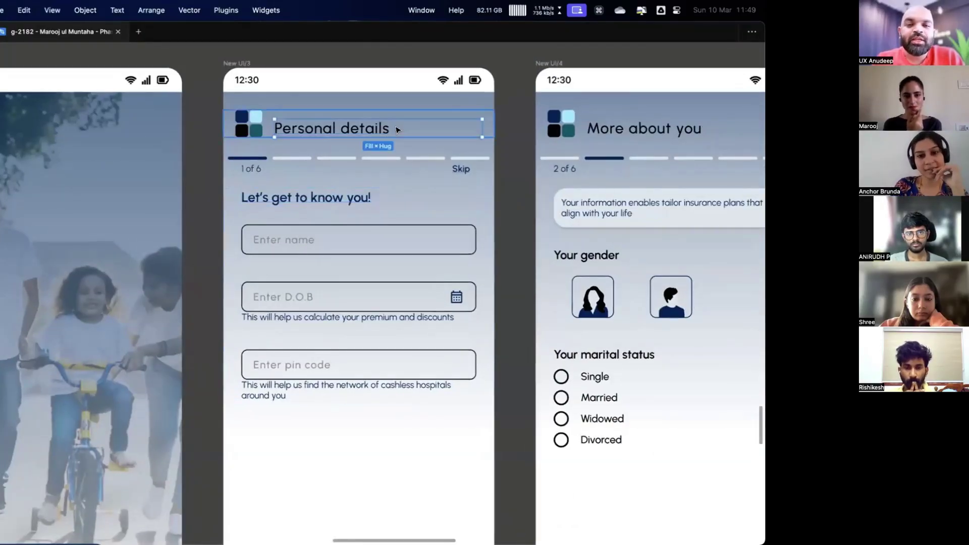
{"action": "scroll", "coordinate": [397, 129], "scroll_direction": "up", "scroll_amount": 2}
{"action": "scroll", "coordinate": [397, 128], "scroll_direction": "down", "scroll_amount": 3}
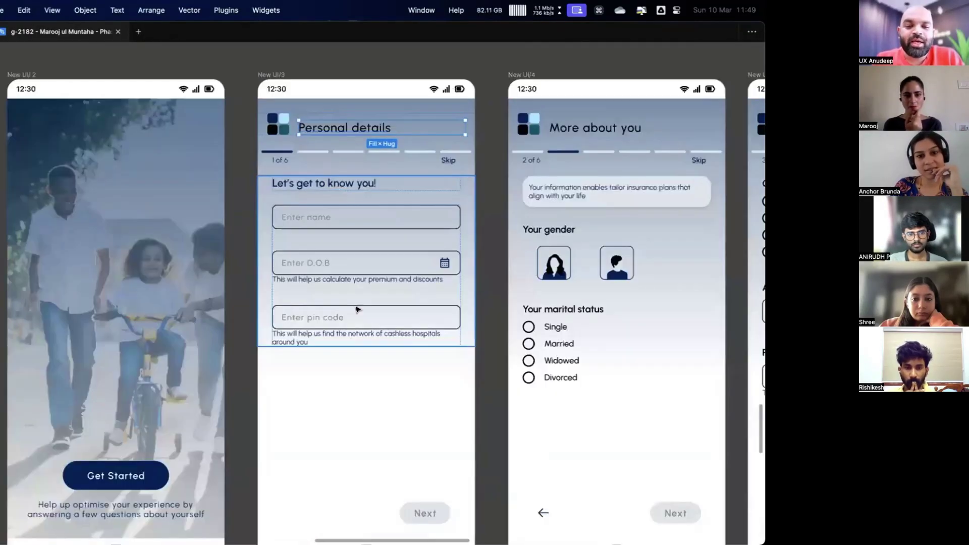
- Place a copy of the Personal details title just above the Next button on the New UI/3 screen
{"action": "scroll", "coordinate": [333, 303], "scroll_direction": "down", "scroll_amount": 1}
{"action": "scroll", "coordinate": [344, 351], "scroll_direction": "down", "scroll_amount": 3}
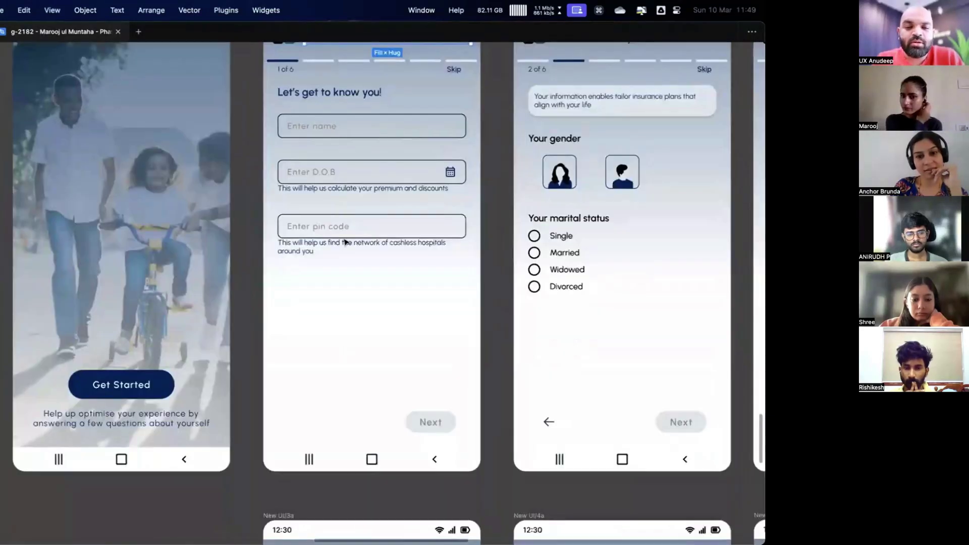
{"action": "scroll", "coordinate": [355, 124], "scroll_direction": "down", "scroll_amount": 5}
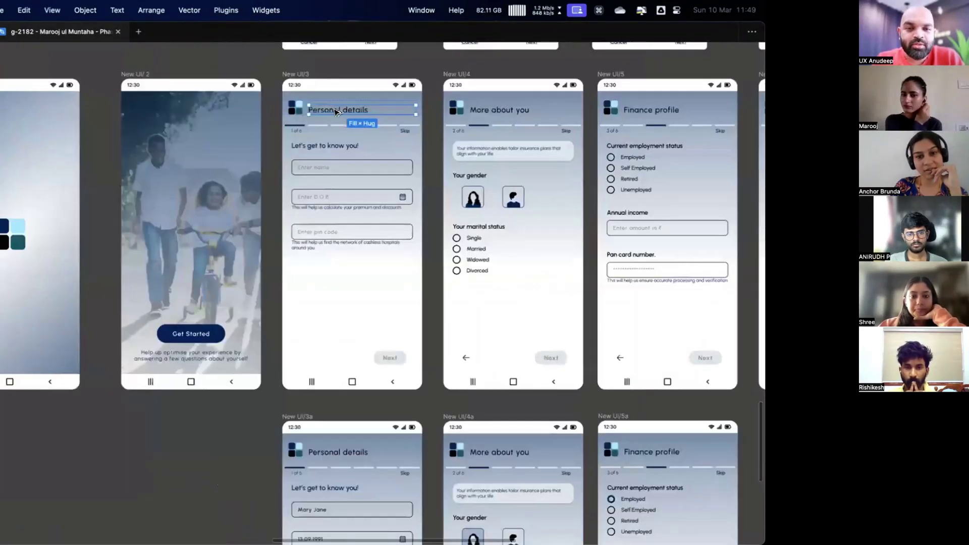
{"action": "left_click_drag", "start_coordinate": [335, 112], "coordinate": [324, 356]}
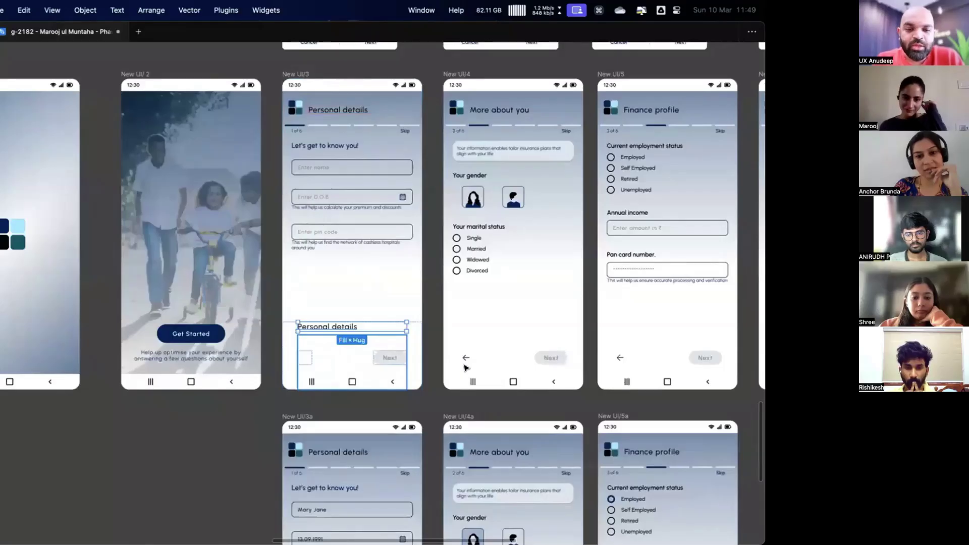
{"action": "scroll", "coordinate": [583, 233], "scroll_direction": "up", "scroll_amount": 5}
{"action": "key", "text": "Escape"}
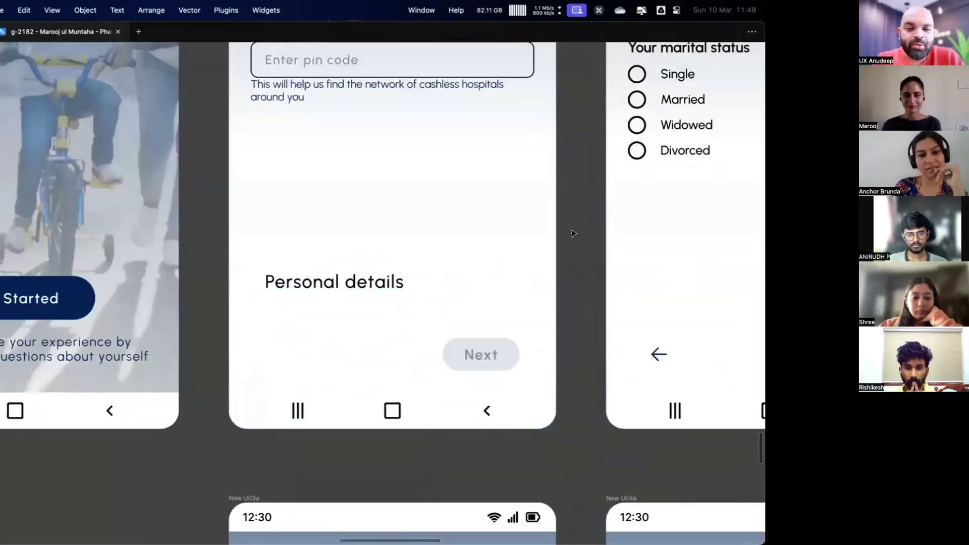
{"action": "scroll", "coordinate": [573, 233], "scroll_direction": "down", "scroll_amount": 5}
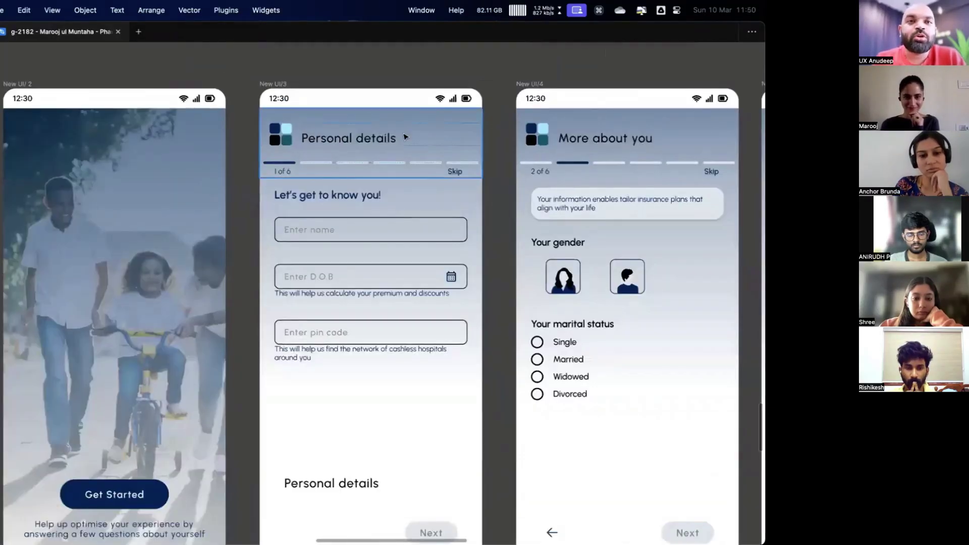
- Preview the New UI/3 Personal details screen as a prototype and view it beside the Get Started screen on the canvas
{"action": "left_click", "coordinate": [405, 136]}
{"action": "key", "text": "shift+space"}
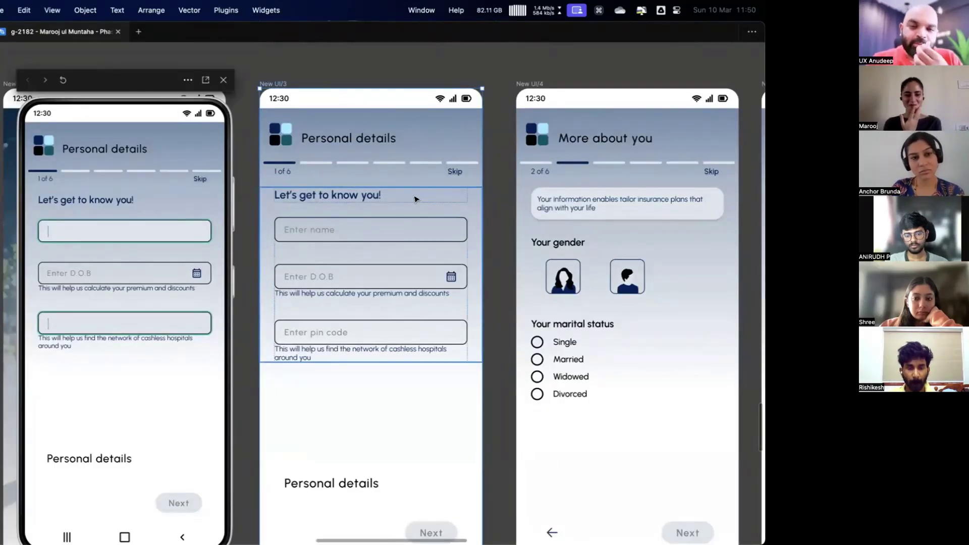
{"action": "scroll", "coordinate": [414, 198], "scroll_direction": "left", "scroll_amount": 6}
{"action": "scroll", "coordinate": [414, 197], "scroll_direction": "down", "scroll_amount": 1}
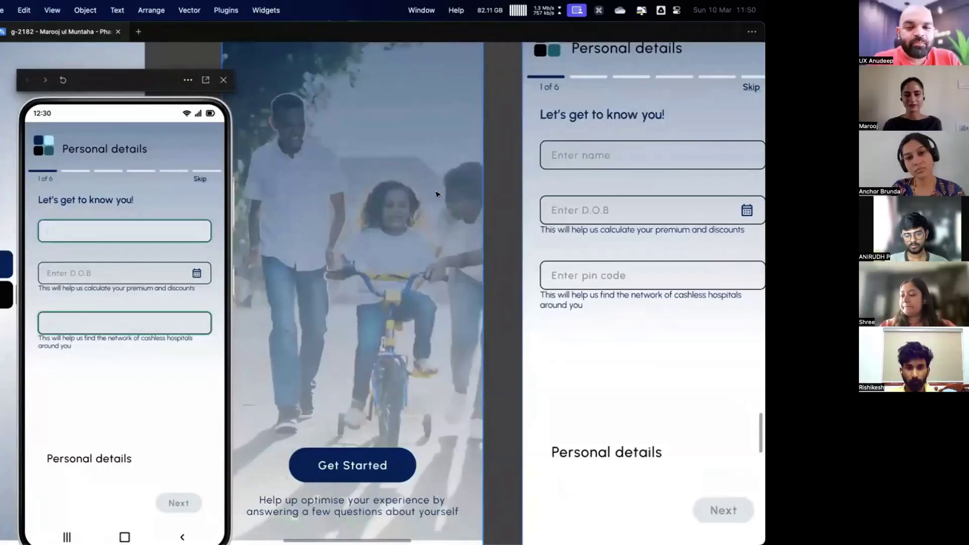
{"action": "scroll", "coordinate": [414, 197], "scroll_direction": "down", "scroll_amount": 3}
{"action": "scroll", "coordinate": [438, 194], "scroll_direction": "right", "scroll_amount": 1}
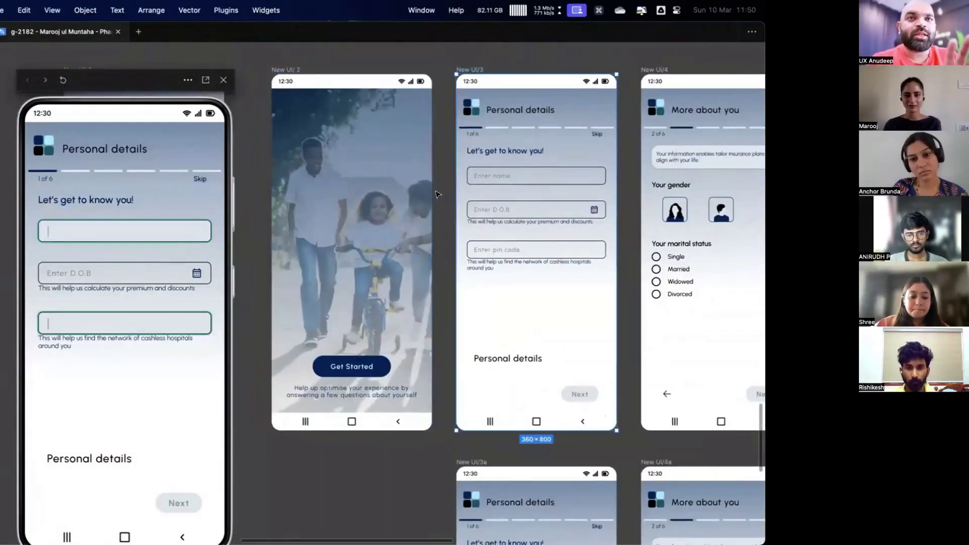
{"action": "scroll", "coordinate": [437, 194], "scroll_direction": "left", "scroll_amount": 1}
{"action": "scroll", "coordinate": [437, 222], "scroll_direction": "right", "scroll_amount": 1}
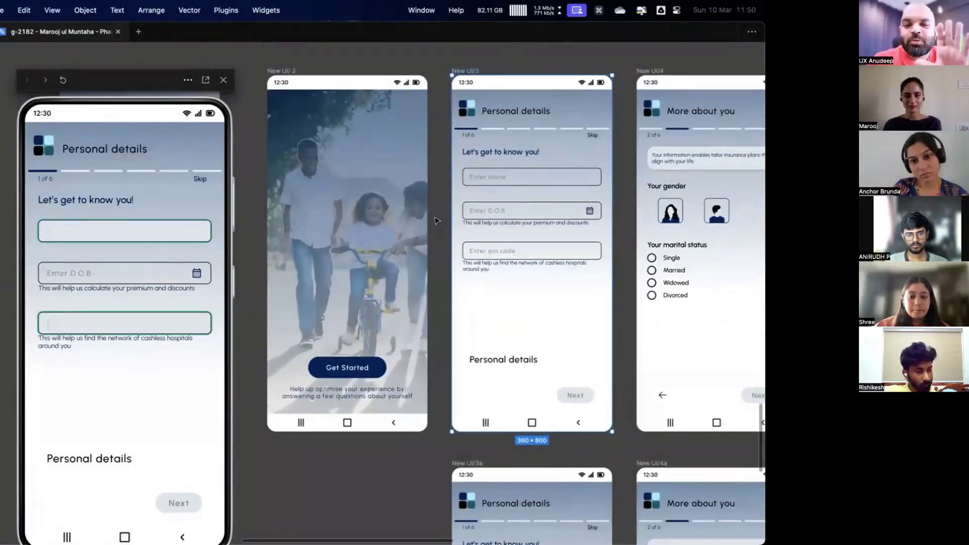
- Look along the New UI screens past Health profile and Lifestyle profile, and return to Personal details
{"action": "scroll", "coordinate": [437, 221], "scroll_direction": "right", "scroll_amount": 10}
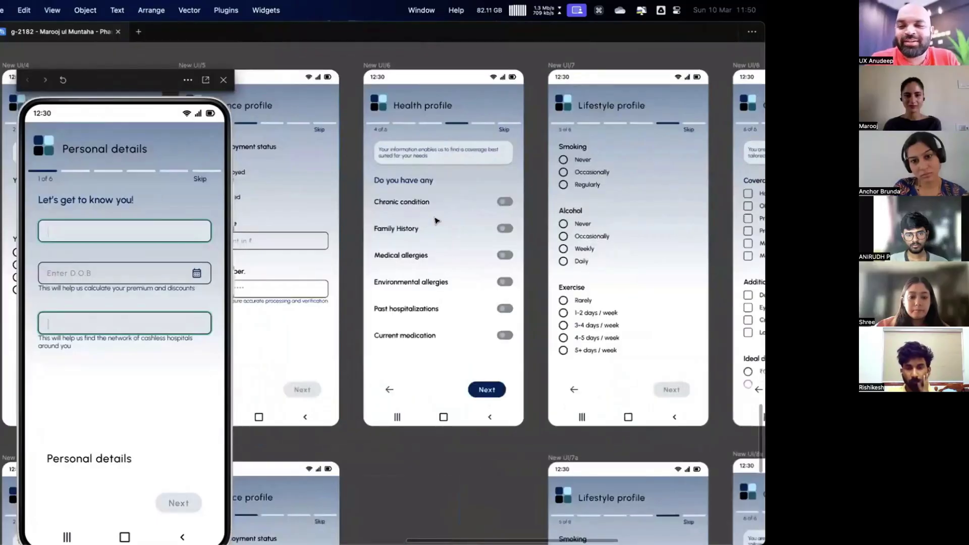
{"action": "scroll", "coordinate": [435, 220], "scroll_direction": "right", "scroll_amount": 10}
{"action": "scroll", "coordinate": [435, 221], "scroll_direction": "left", "scroll_amount": 12}
{"action": "scroll", "coordinate": [437, 221], "scroll_direction": "left", "scroll_amount": 6}
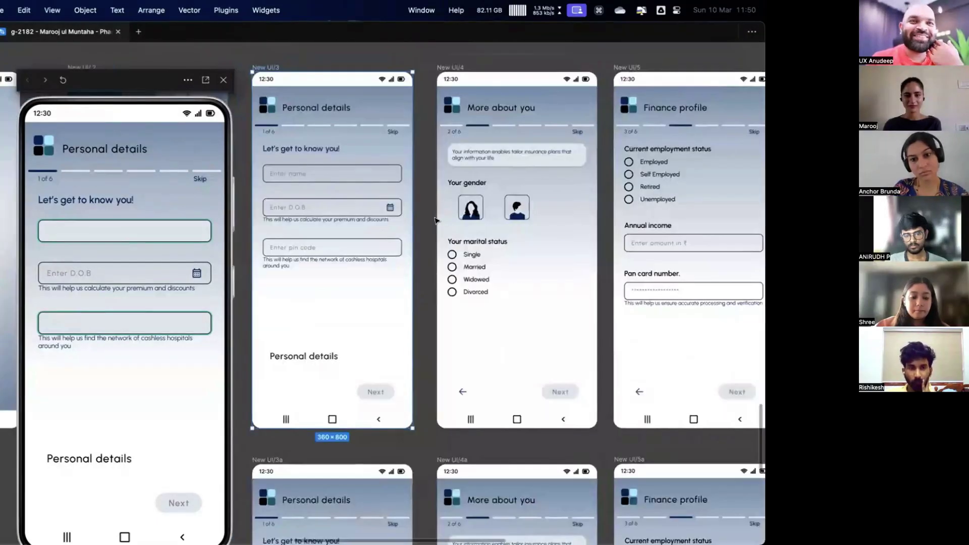
{"action": "scroll", "coordinate": [437, 220], "scroll_direction": "left", "scroll_amount": 3}
{"action": "scroll", "coordinate": [437, 221], "scroll_direction": "right", "scroll_amount": 2}
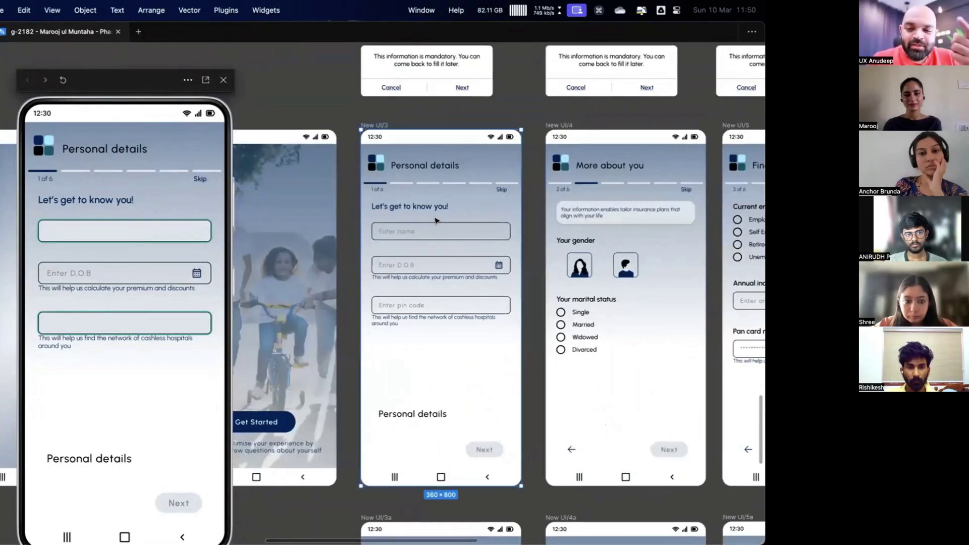
- Compare the Personal details, More about you and Finance profile screens beside the preview, and deselect the New UI/3 frame
{"action": "scroll", "coordinate": [436, 221], "scroll_direction": "right", "scroll_amount": 3}
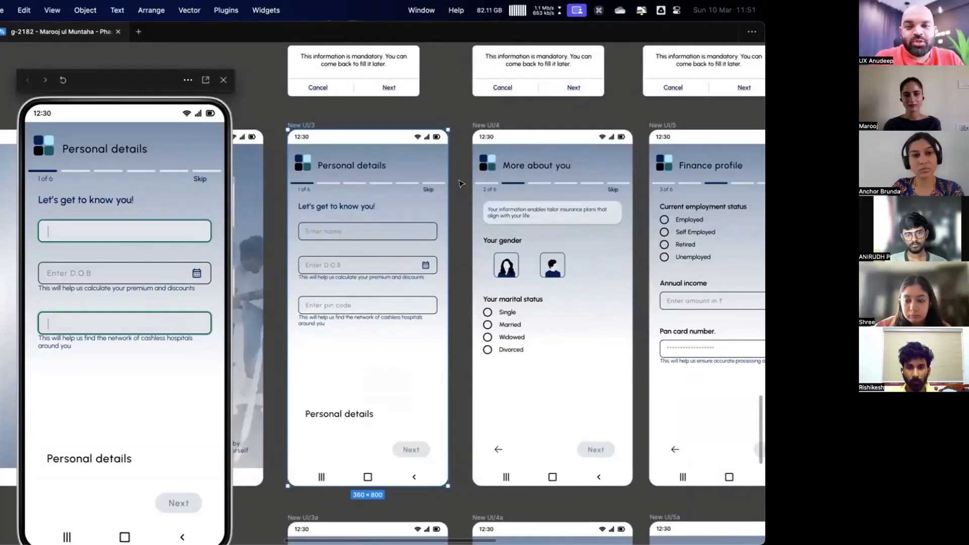
{"action": "scroll", "coordinate": [460, 183], "scroll_direction": "up", "scroll_amount": 3}
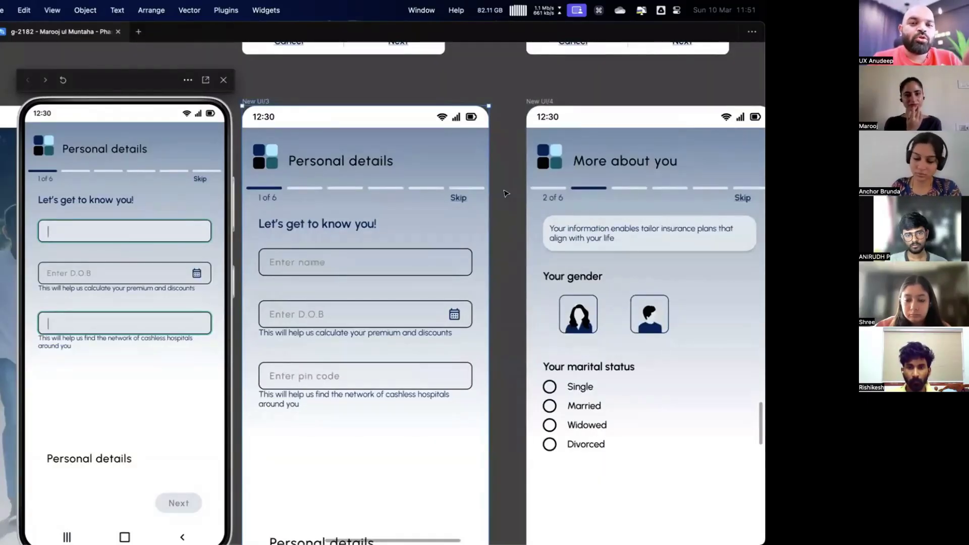
{"action": "scroll", "coordinate": [470, 185], "scroll_direction": "down", "scroll_amount": 1}
{"action": "scroll", "coordinate": [470, 184], "scroll_direction": "right", "scroll_amount": 1}
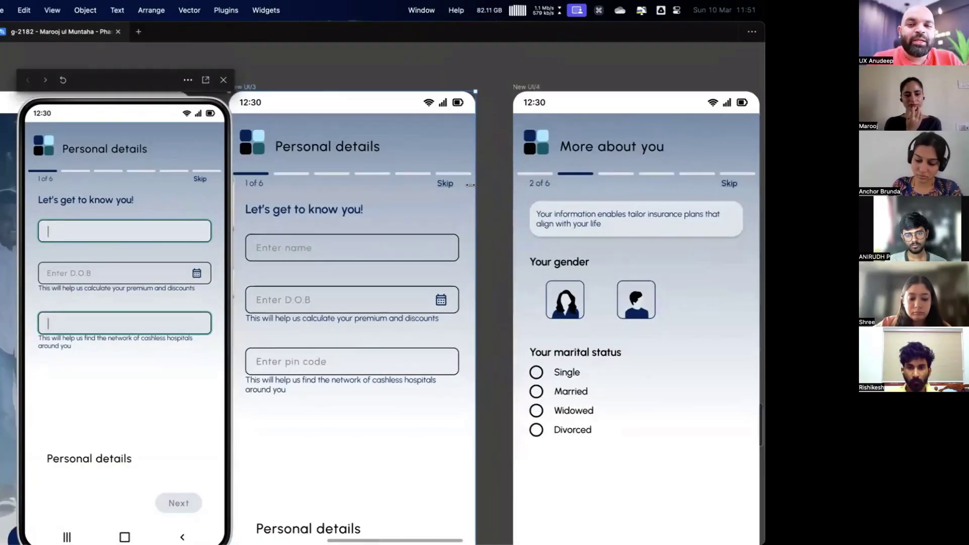
{"action": "scroll", "coordinate": [494, 186], "scroll_direction": "down", "scroll_amount": 3}
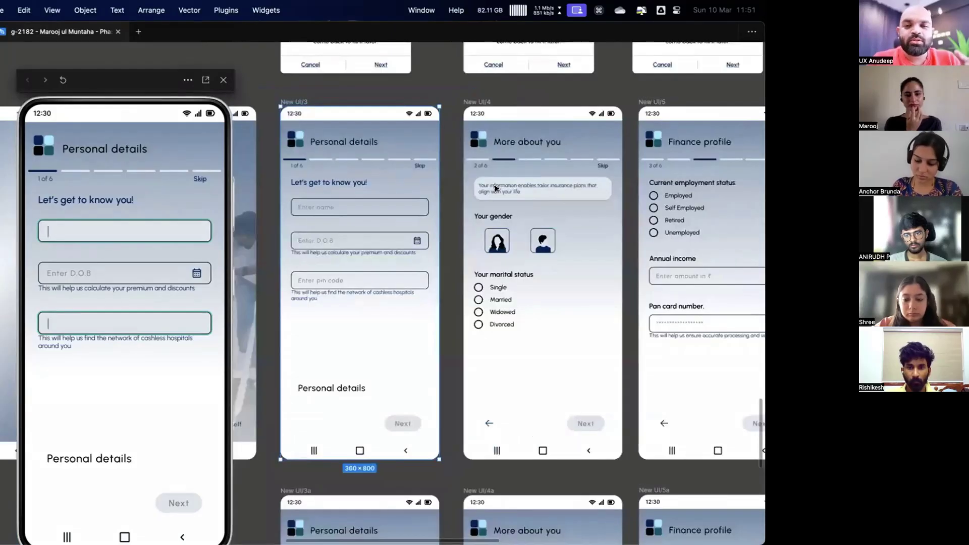
{"action": "scroll", "coordinate": [494, 188], "scroll_direction": "down", "scroll_amount": 1}
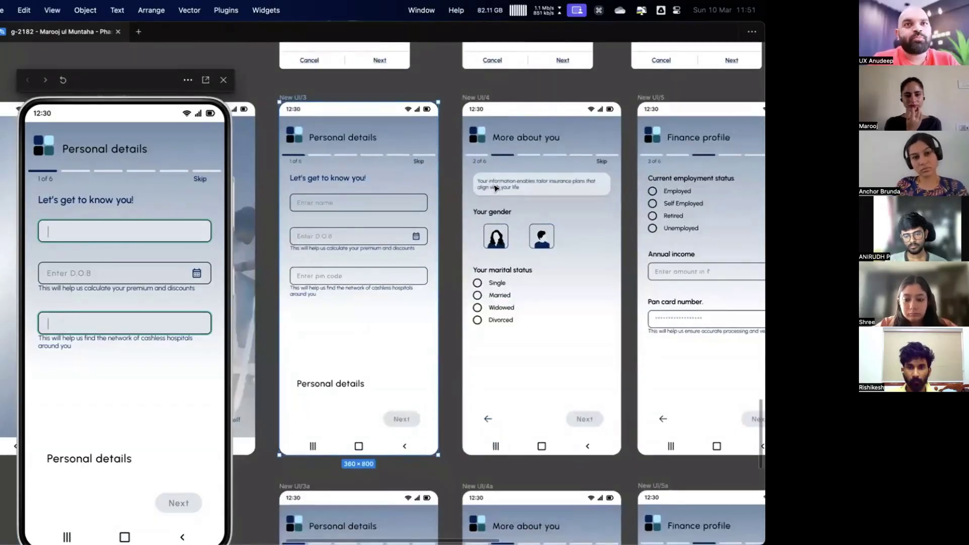
{"action": "scroll", "coordinate": [494, 188], "scroll_direction": "down", "scroll_amount": 1}
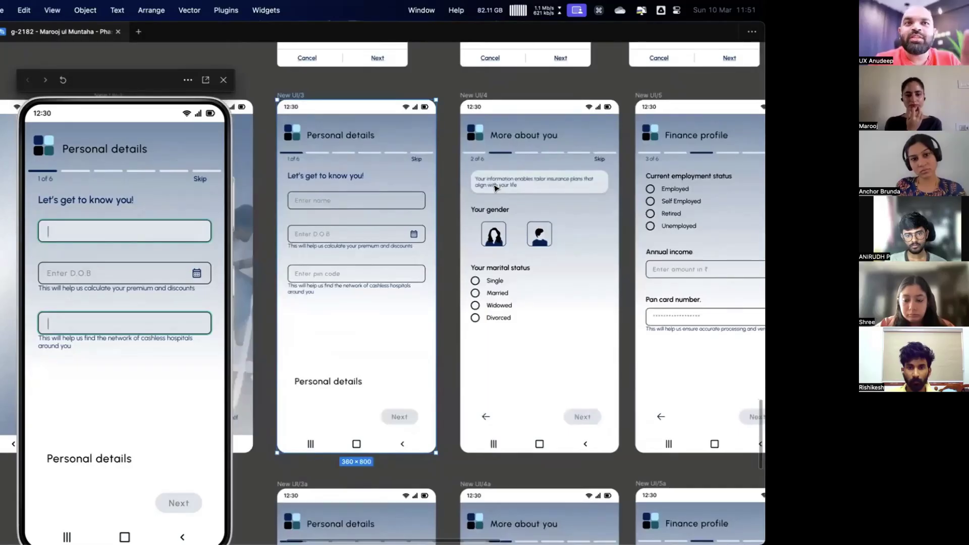
{"action": "scroll", "coordinate": [494, 188], "scroll_direction": "right", "scroll_amount": 1}
{"action": "scroll", "coordinate": [494, 188], "scroll_direction": "down", "scroll_amount": 1}
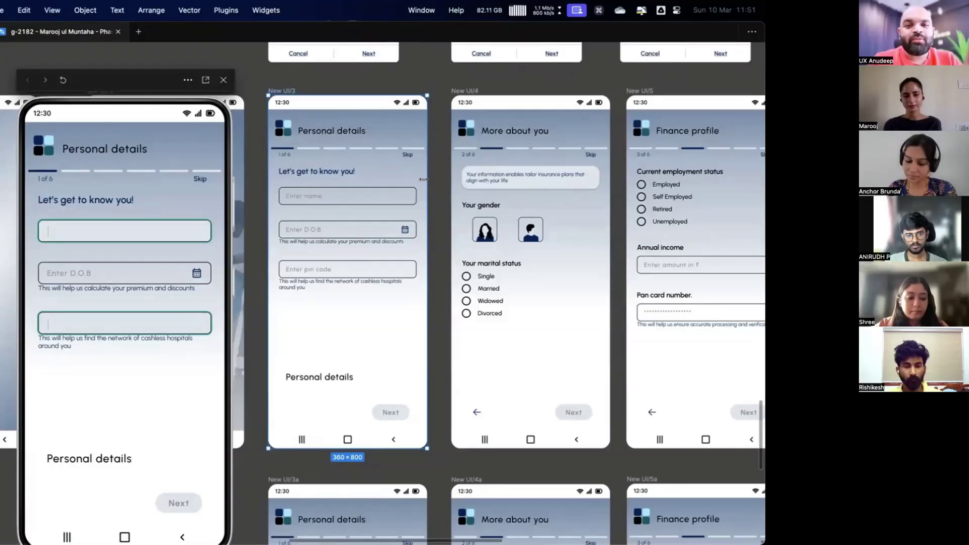
{"action": "left_click", "coordinate": [438, 167]}
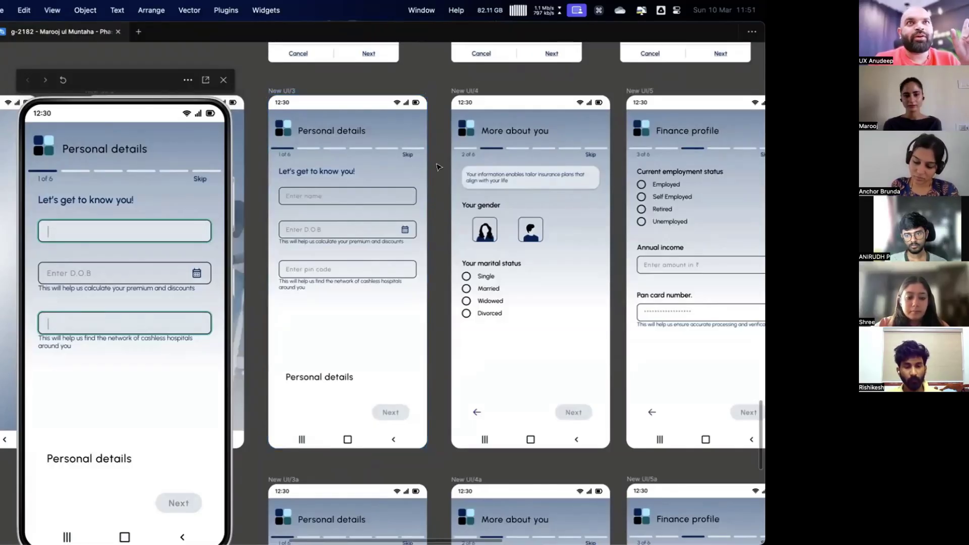